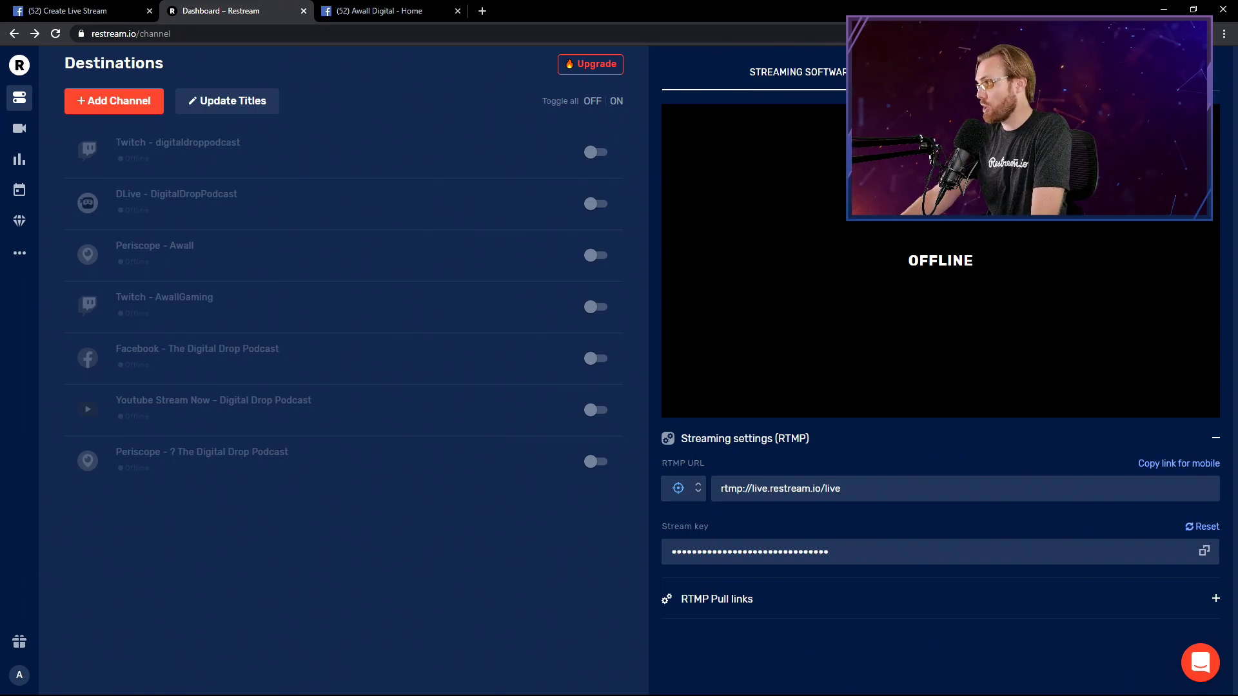
- Open the 'Add a new channel' service catalogue and check the Awall Digital Facebook page
key("alt+Tab")
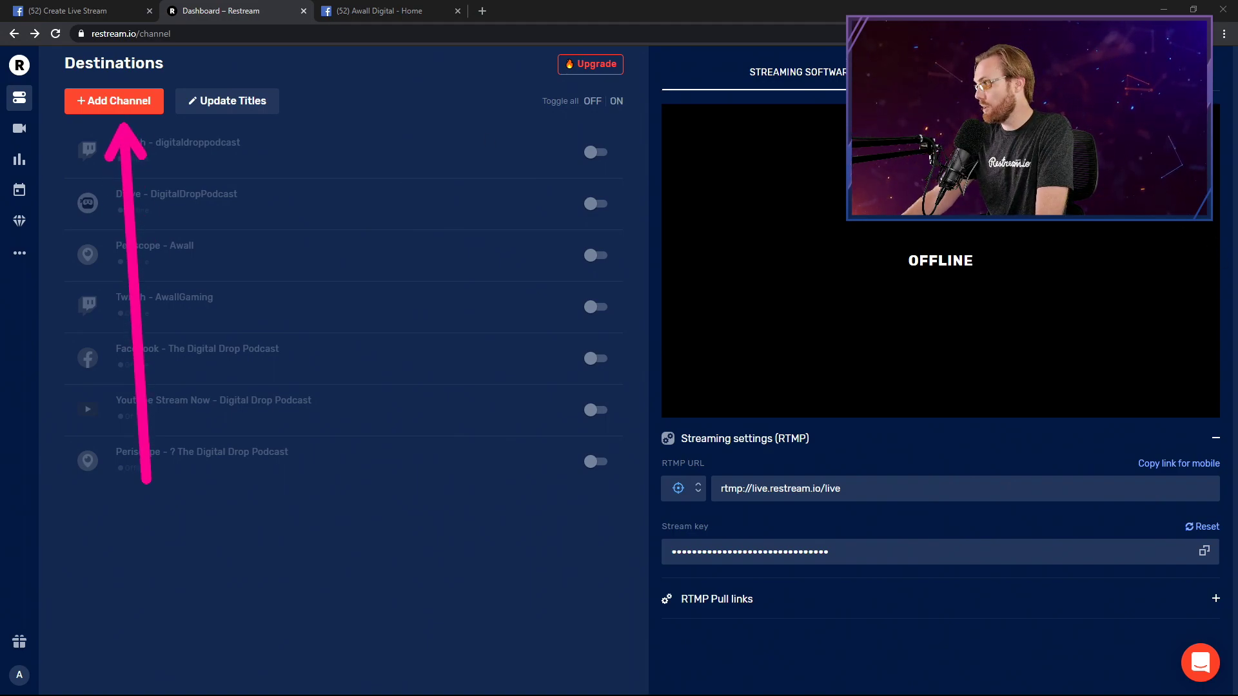
left_click(124, 101)
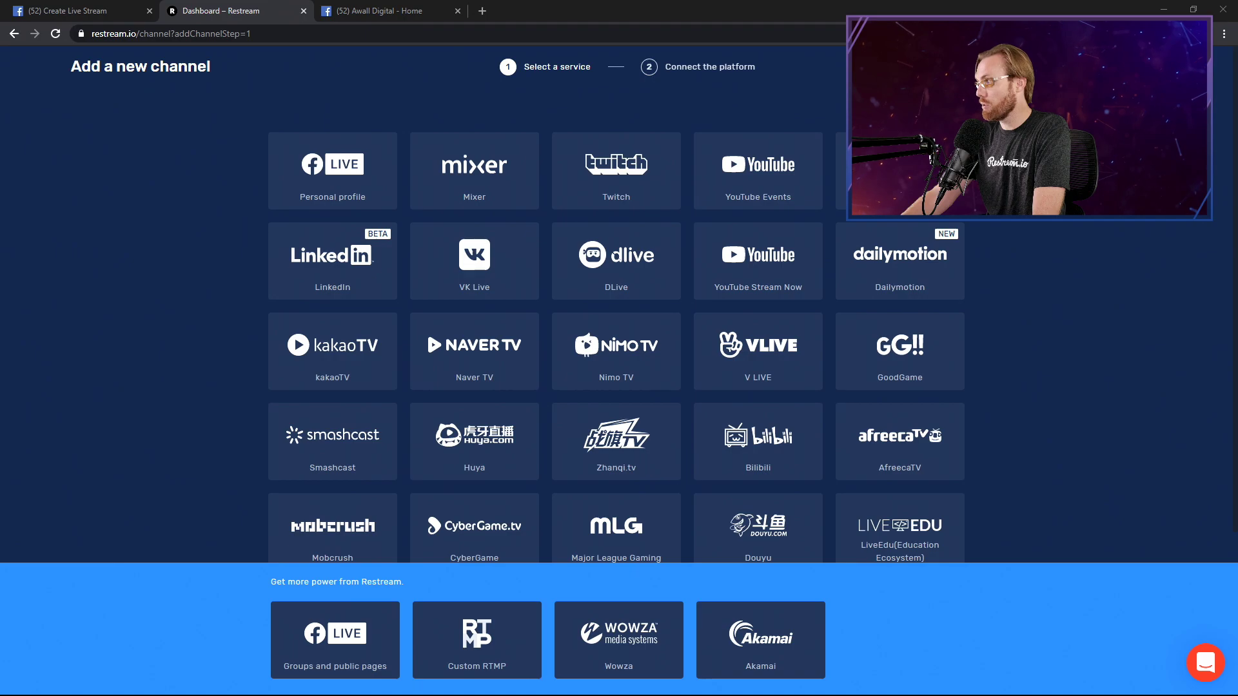
left_click(377, 11)
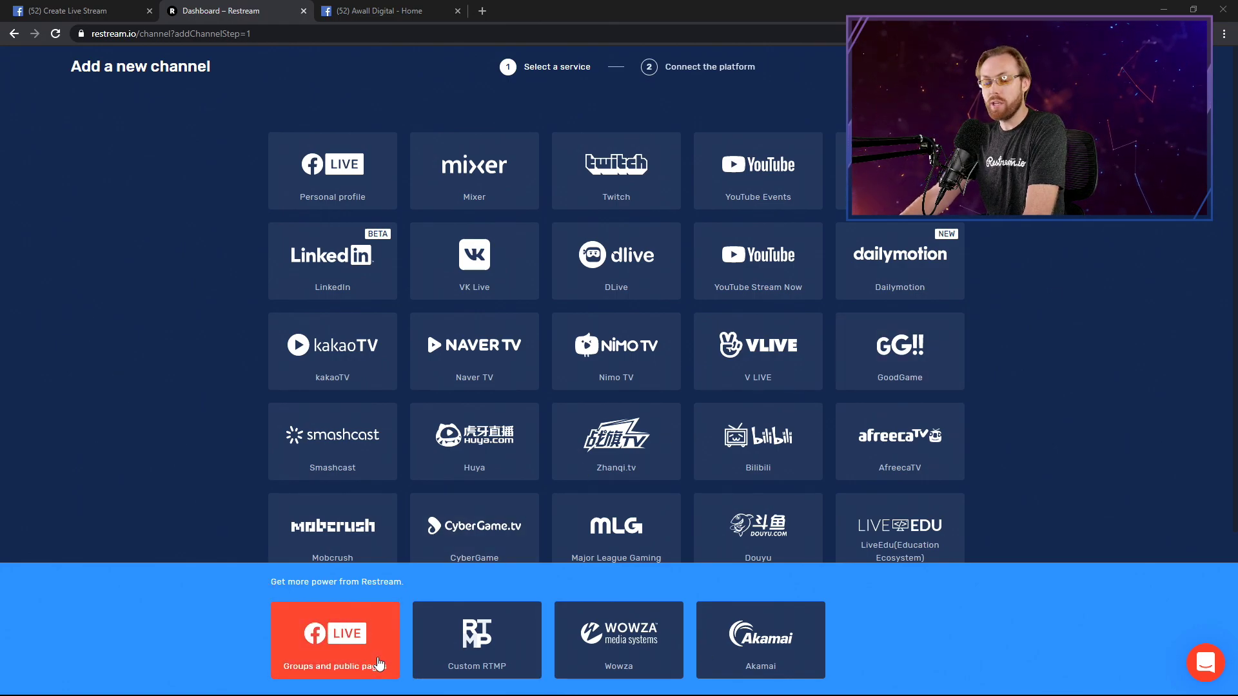
- Connect Facebook Live and save a channel streaming to 'Public page: Awall Digital'
left_click(377, 663)
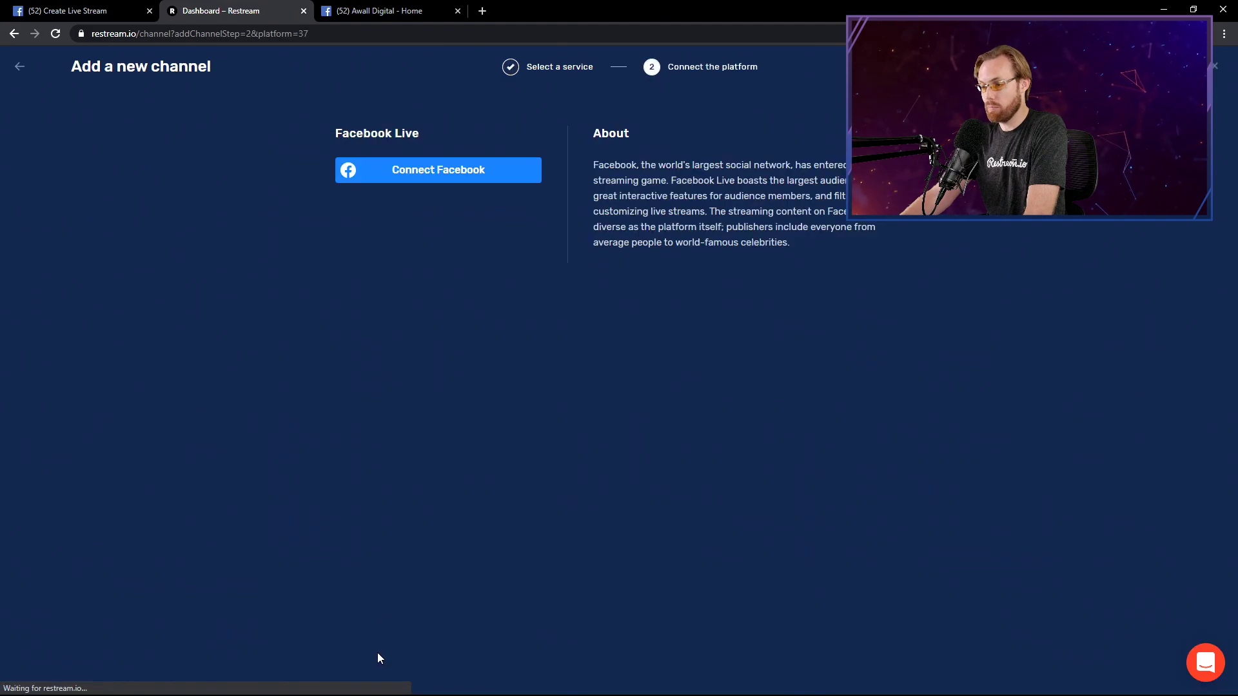
left_click(523, 172)
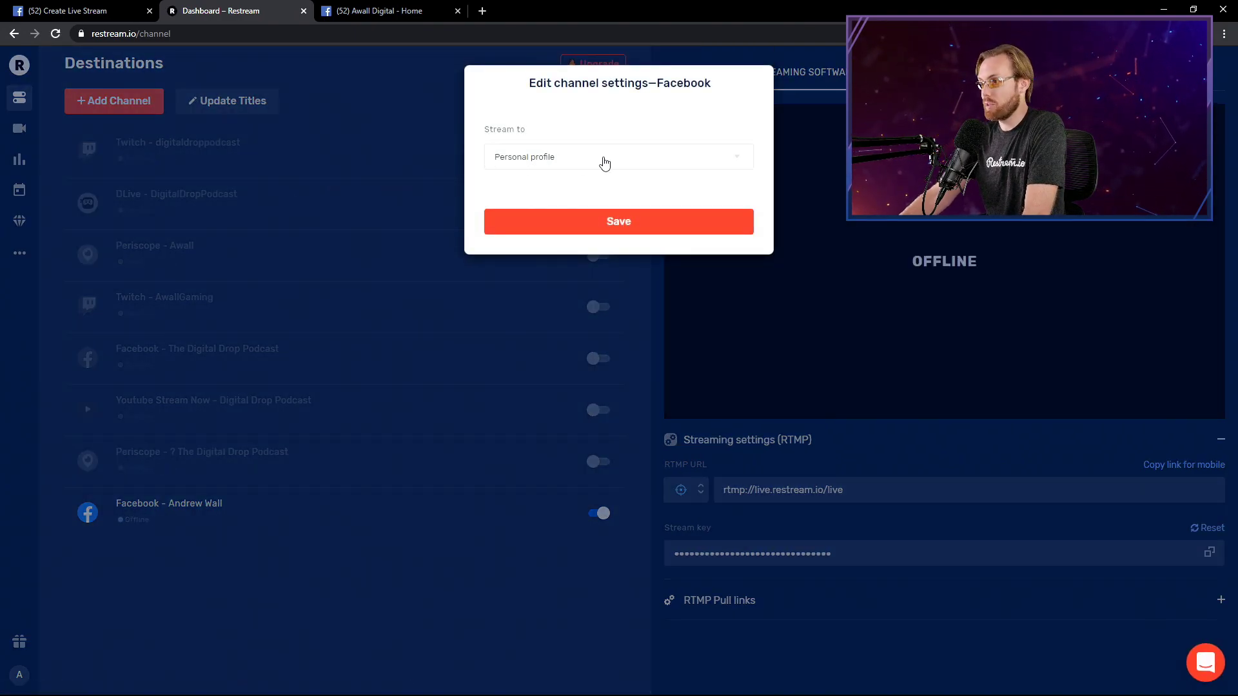
left_click(637, 170)
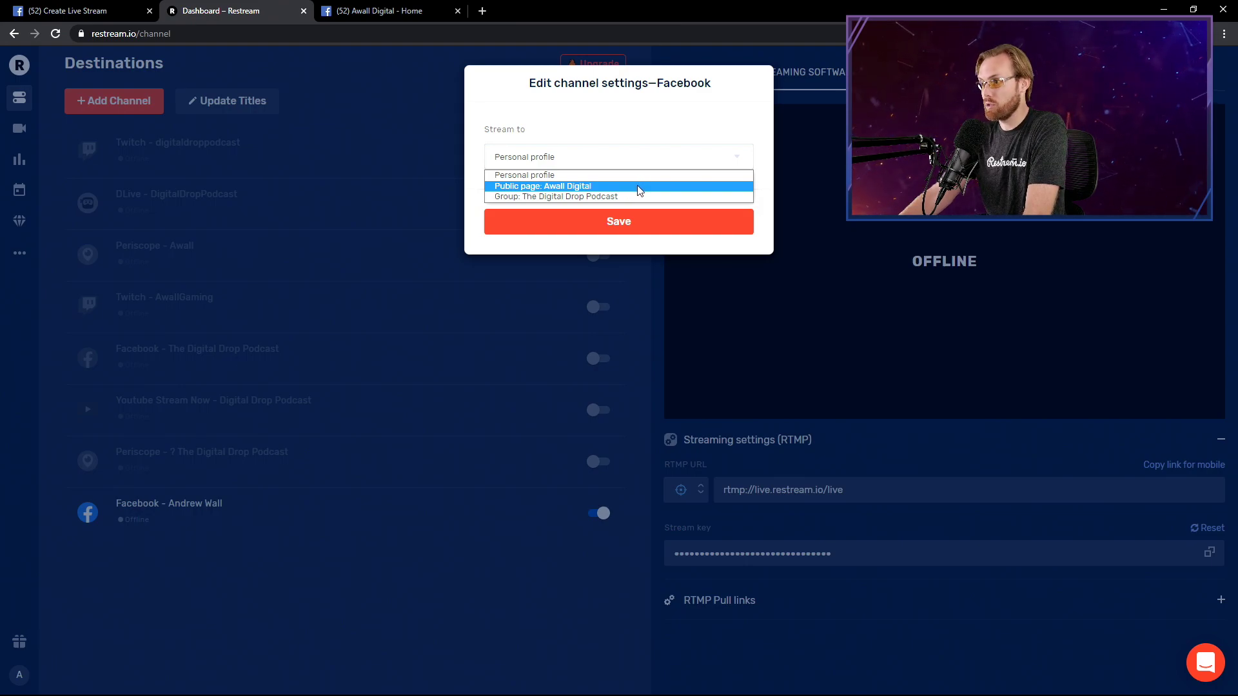
left_click(639, 186)
left_click(623, 223)
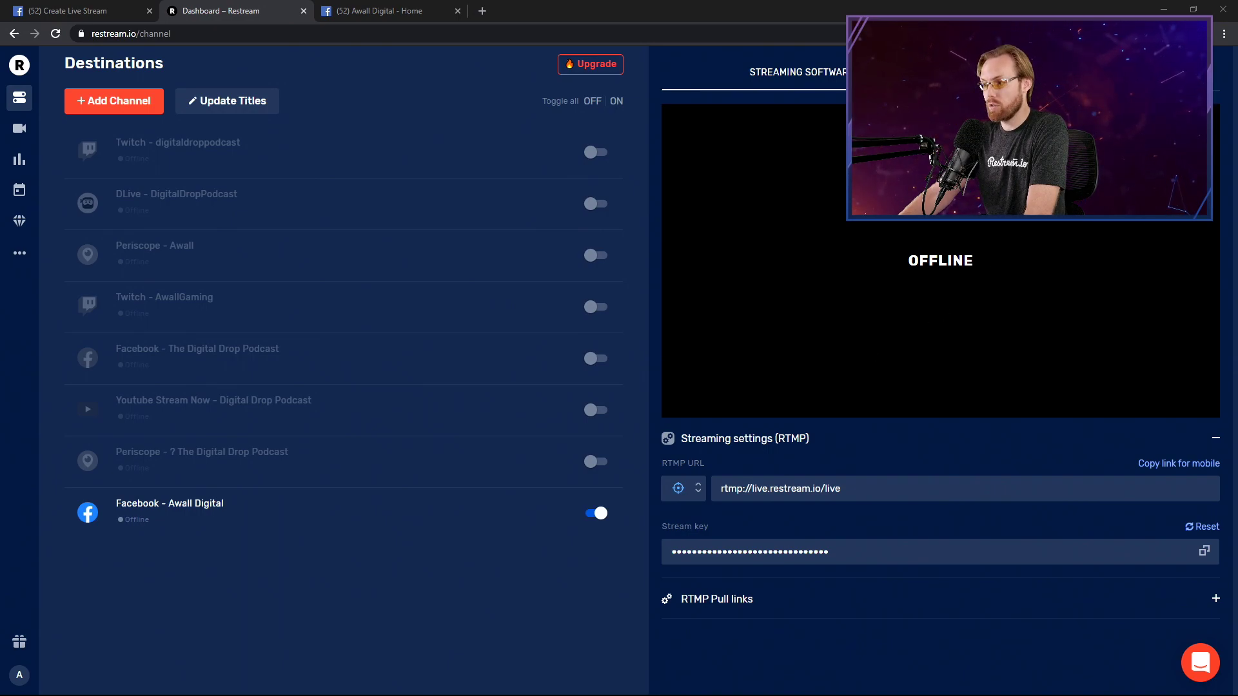
- Switch off the Facebook – Awall Digital destination and restore the browser down beside OBS Studio
left_click(597, 515)
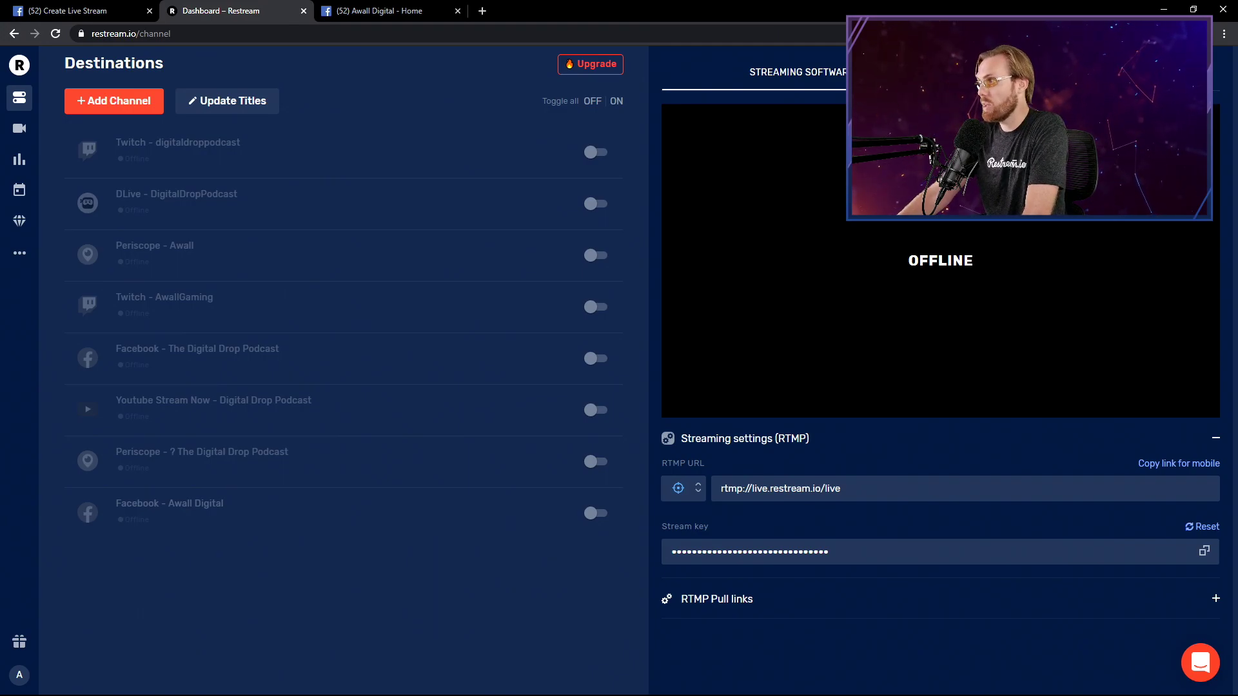
key("super+Down")
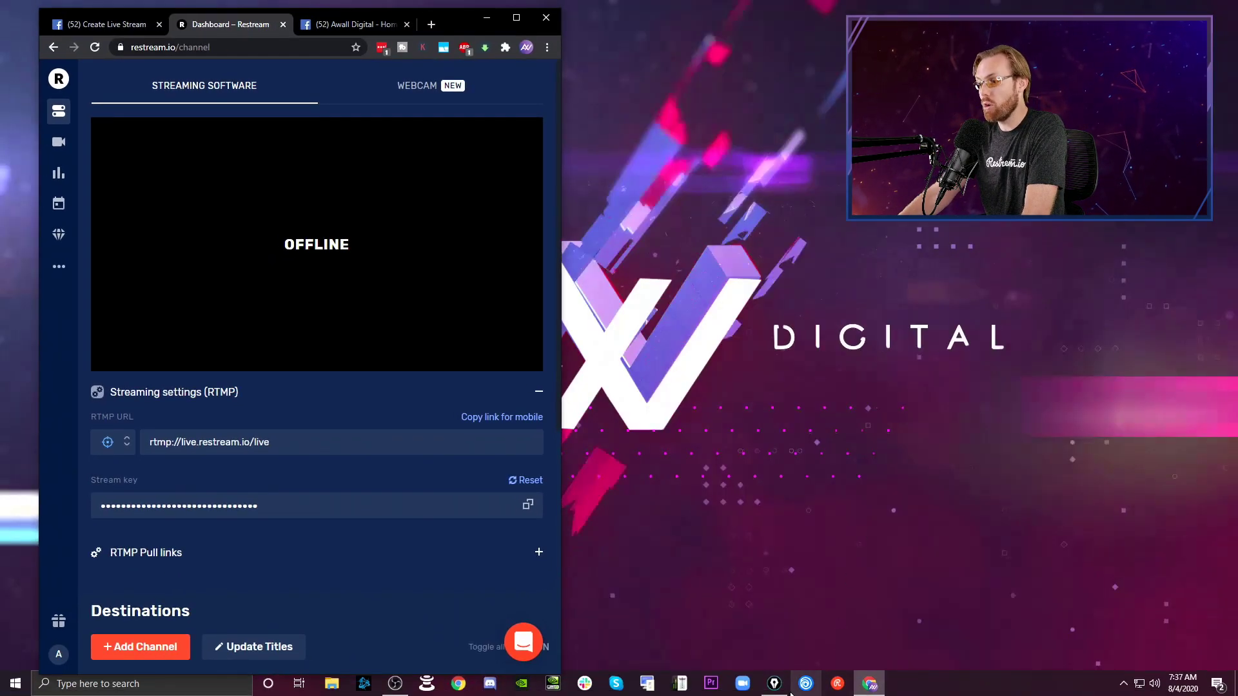
left_click(791, 685)
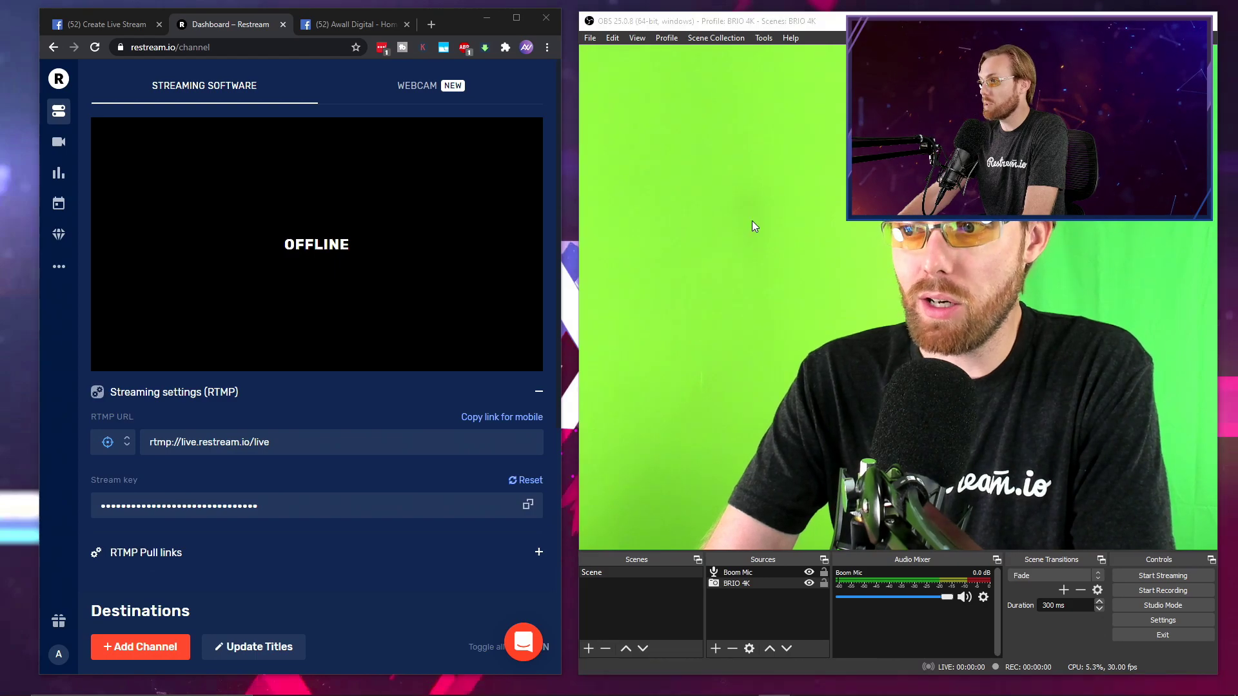
left_click_drag(735, 92, 1126, 615)
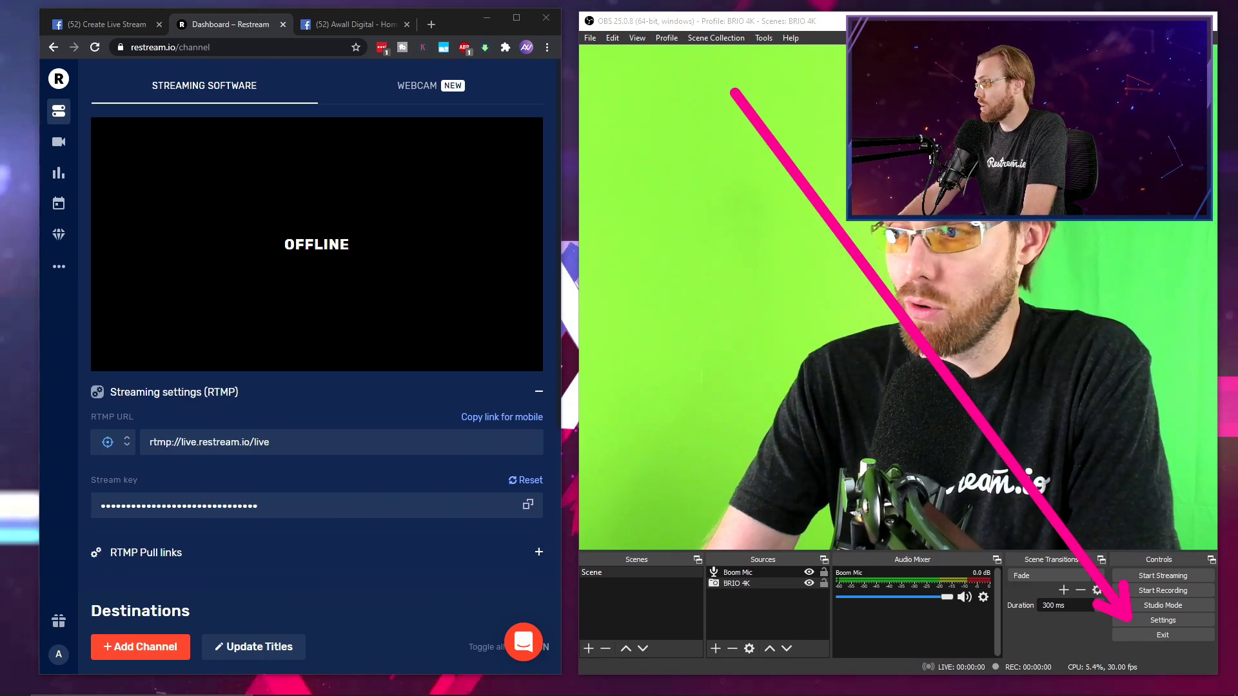
key("Escape")
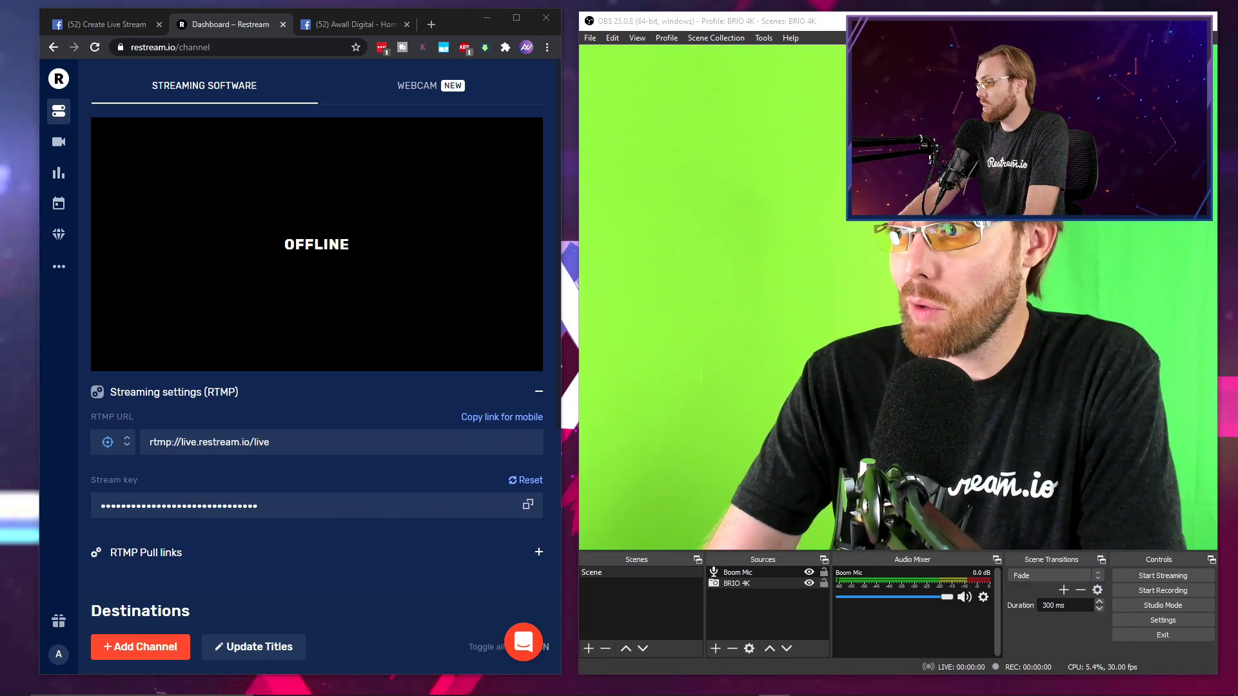
- In OBS Stream settings, keep the Service set to Custom
left_click(1163, 620)
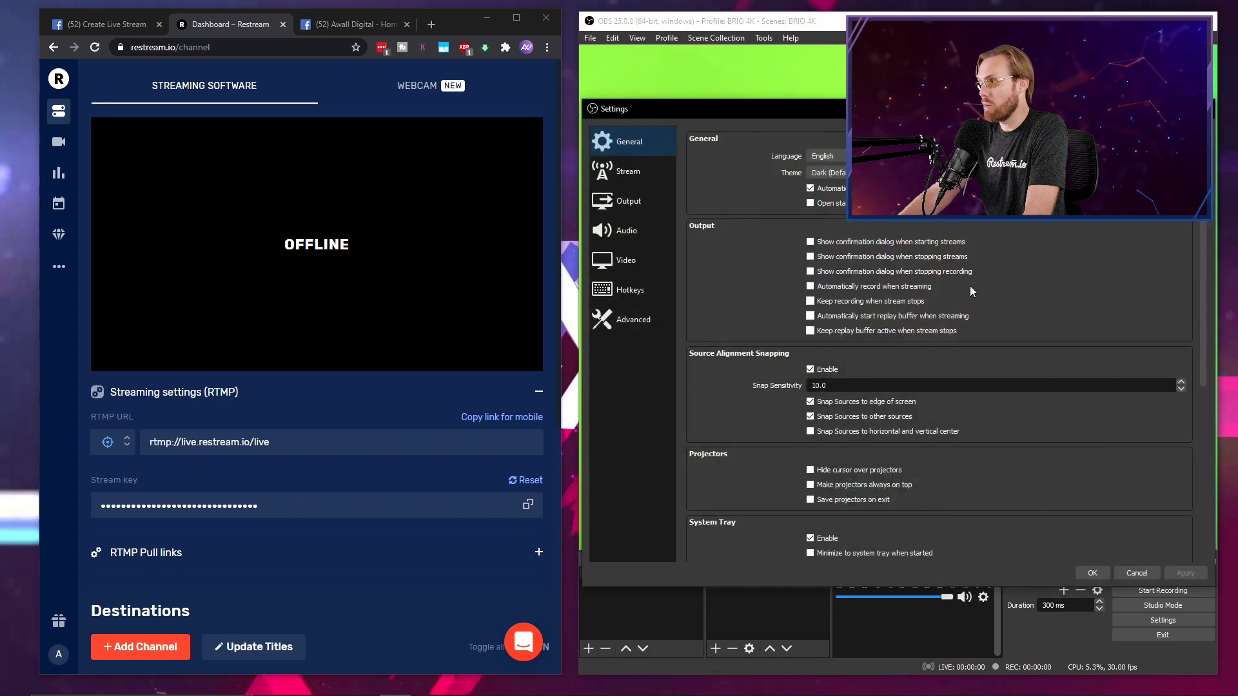
left_click_drag(971, 109, 962, 206)
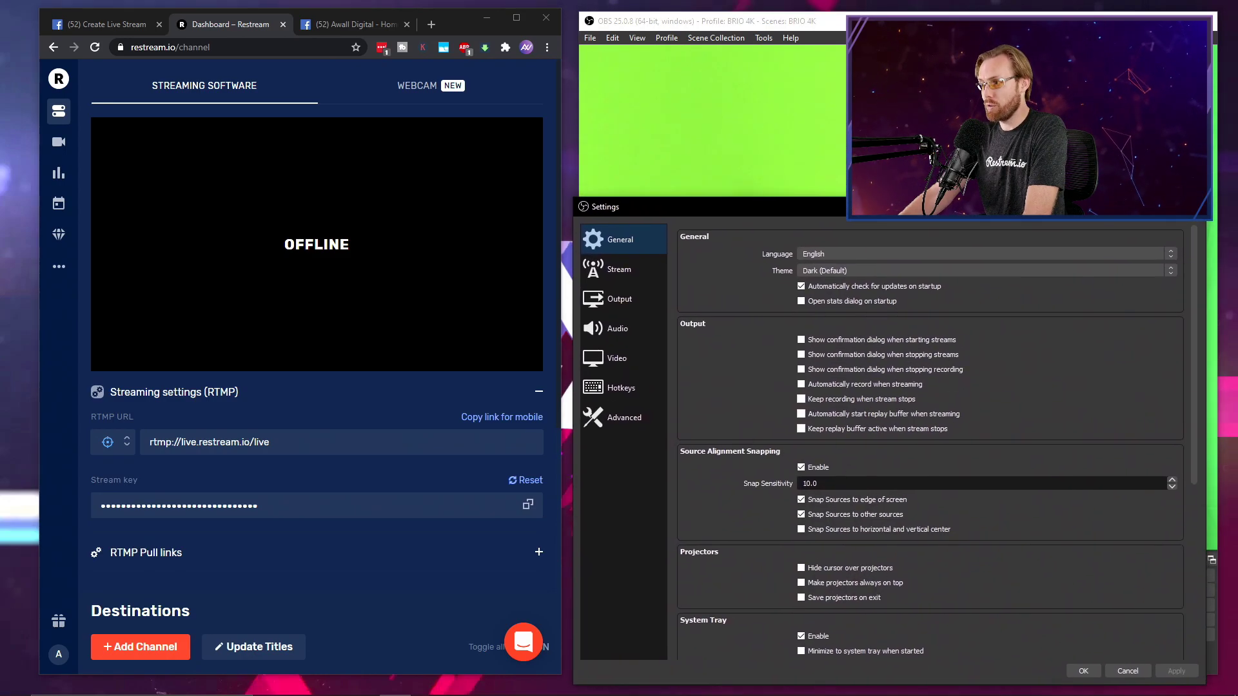
left_click(637, 277)
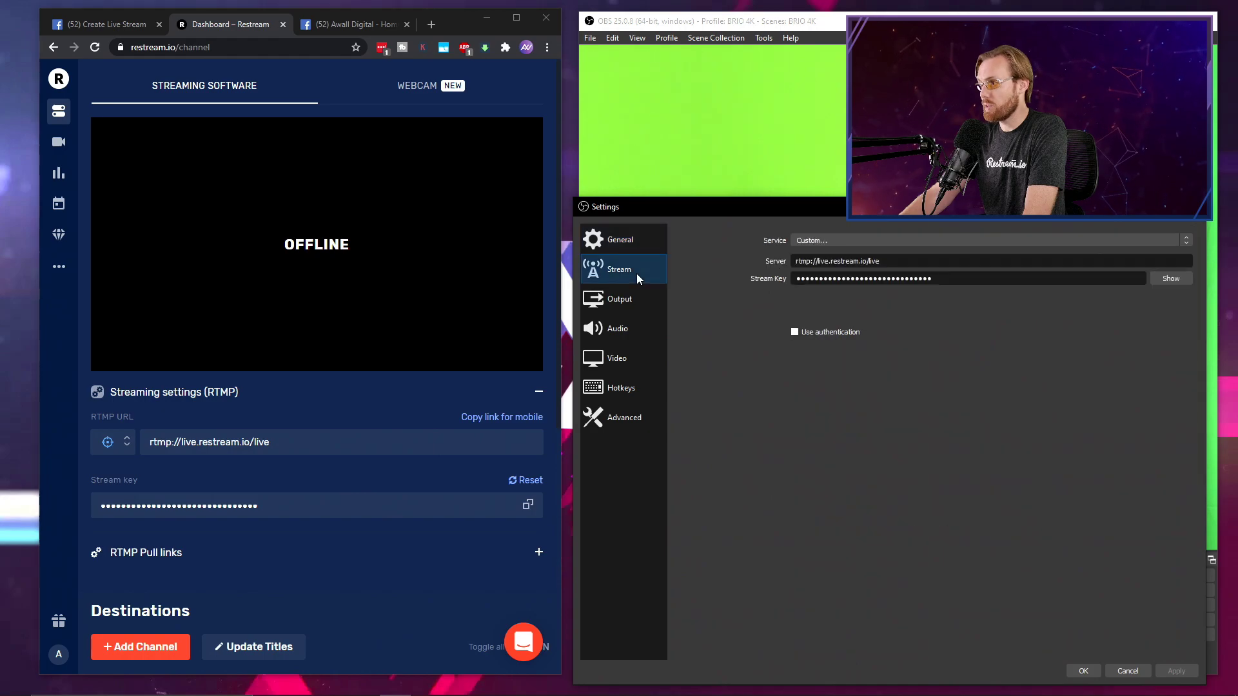
left_click(888, 241)
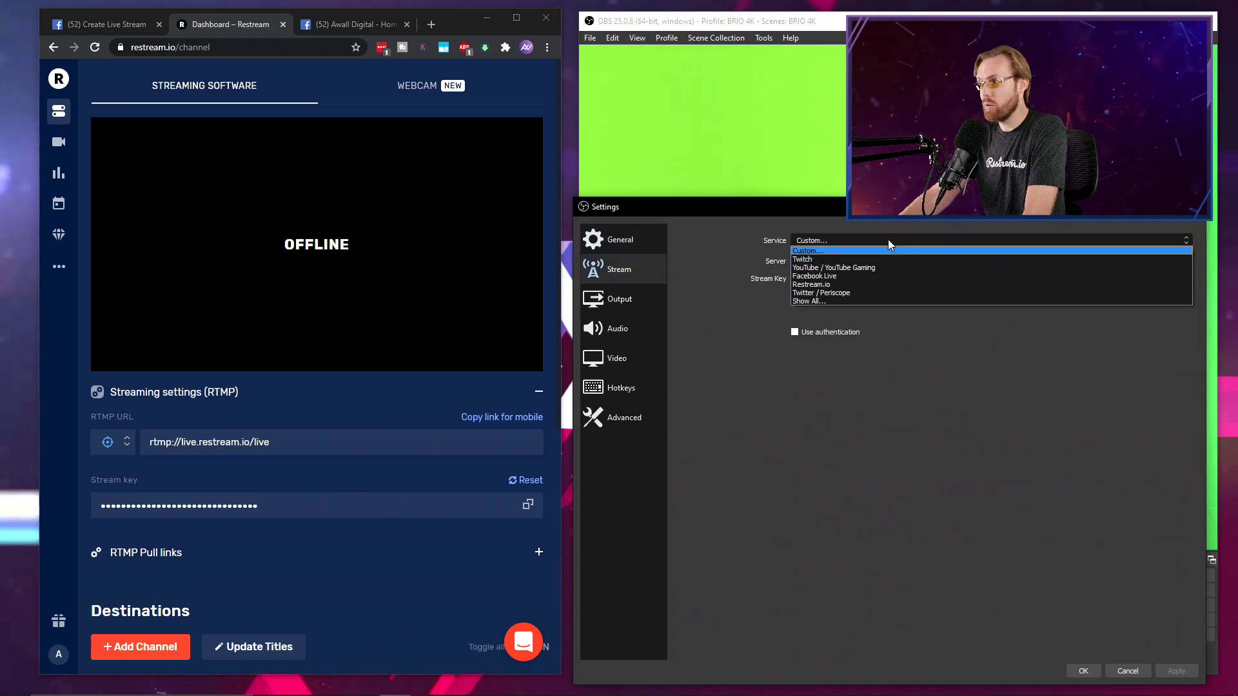
left_click(889, 250)
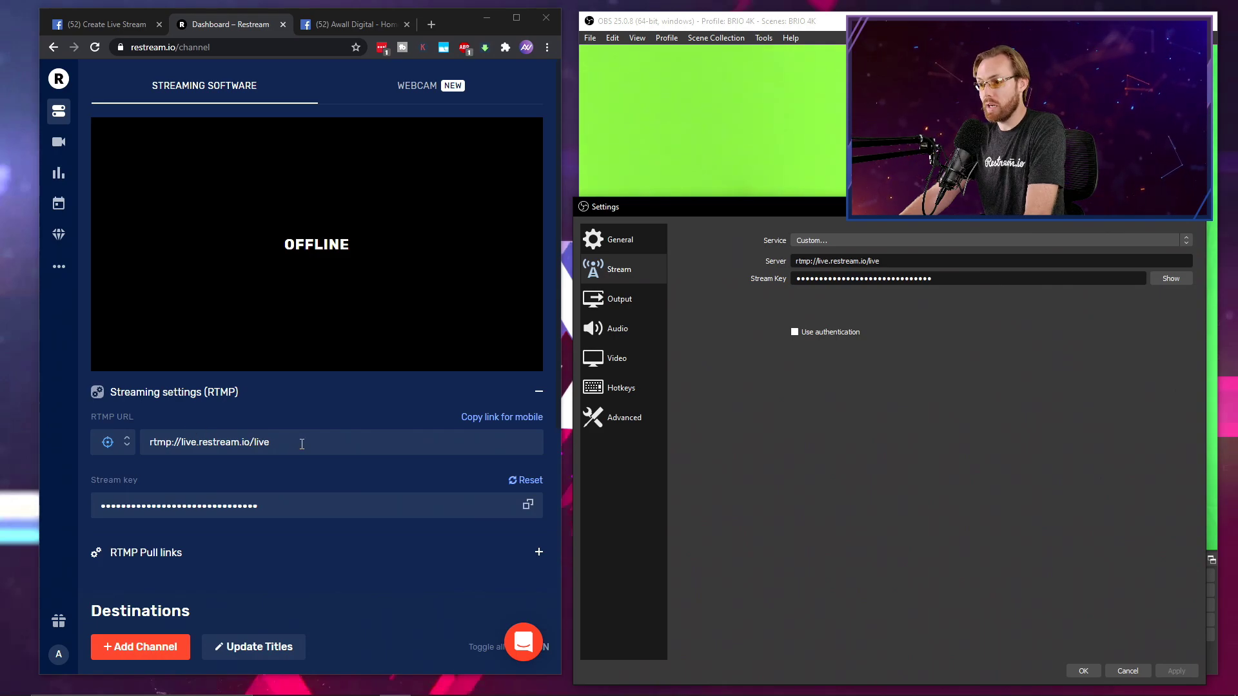
- Copy Restream's RTMP URL and stream key into OBS's Server and Stream Key fields
left_click_drag(302, 444, 144, 457)
key("ctrl+c")
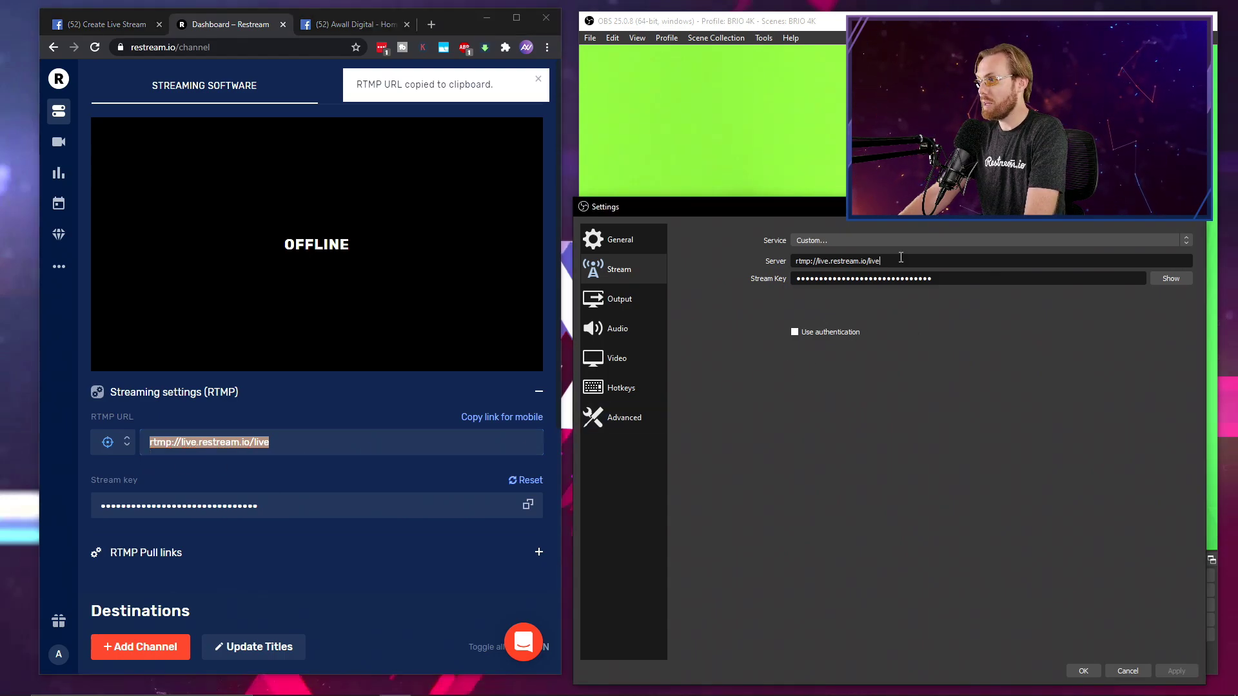
left_click_drag(900, 258, 760, 256)
key("ctrl+v")
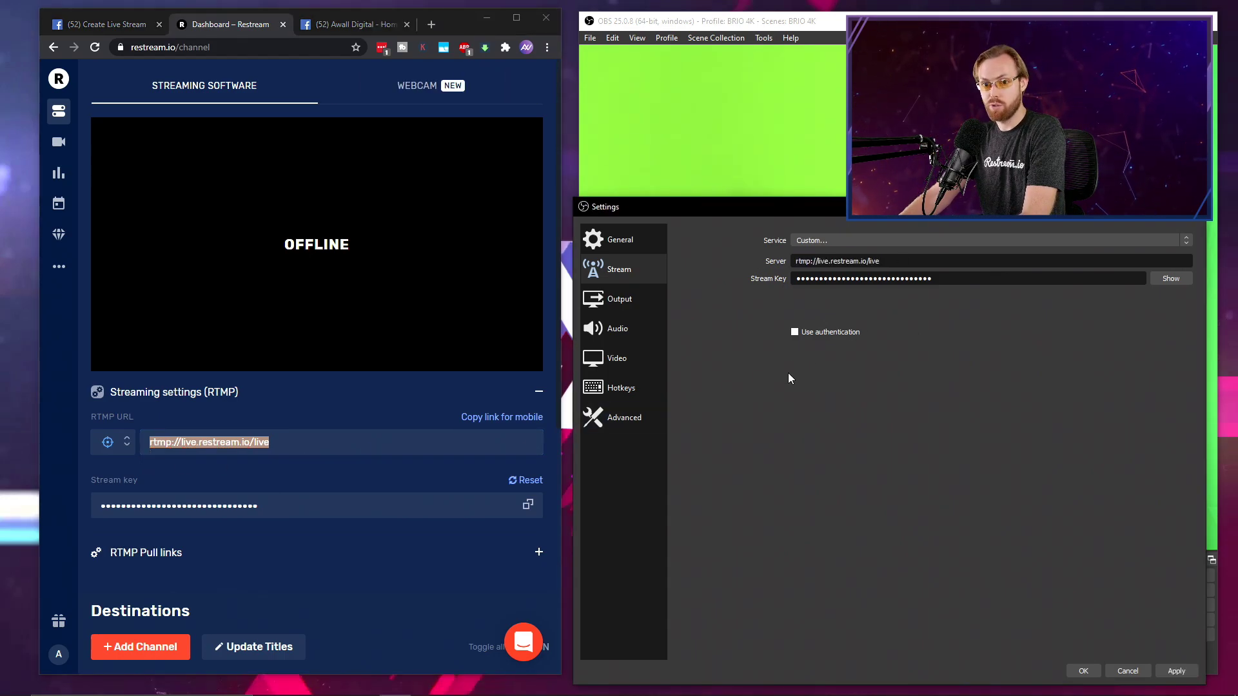
left_click(527, 505)
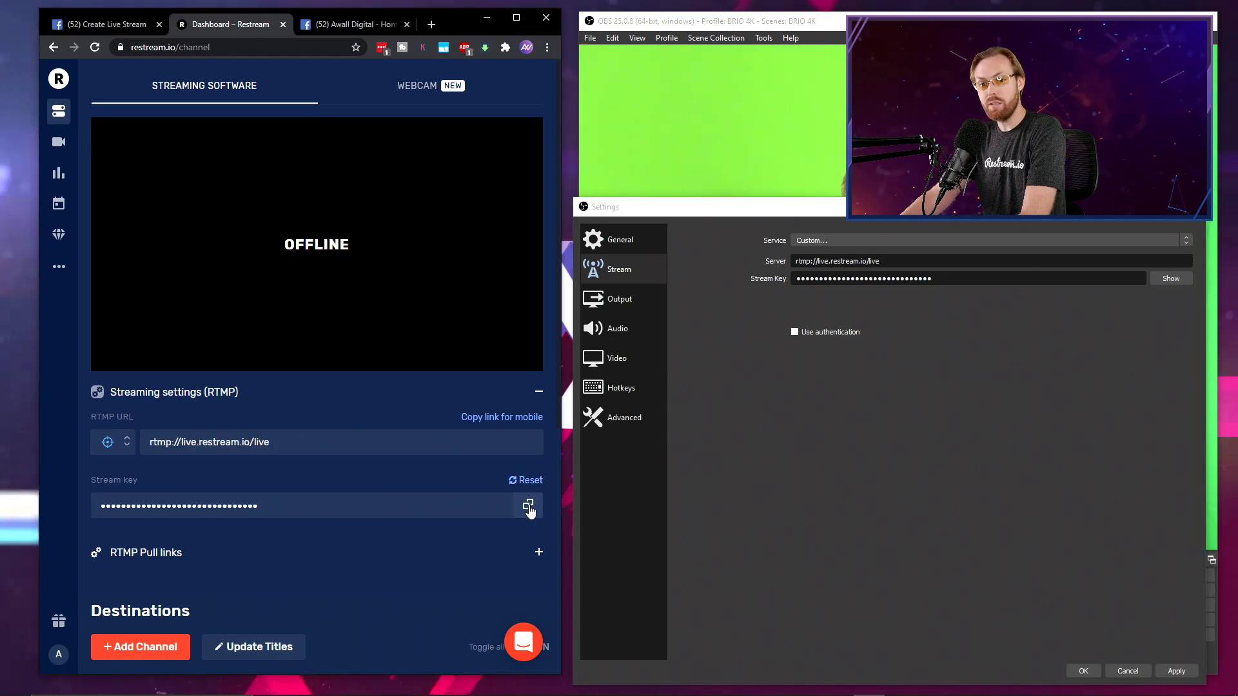
left_click_drag(953, 274, 762, 282)
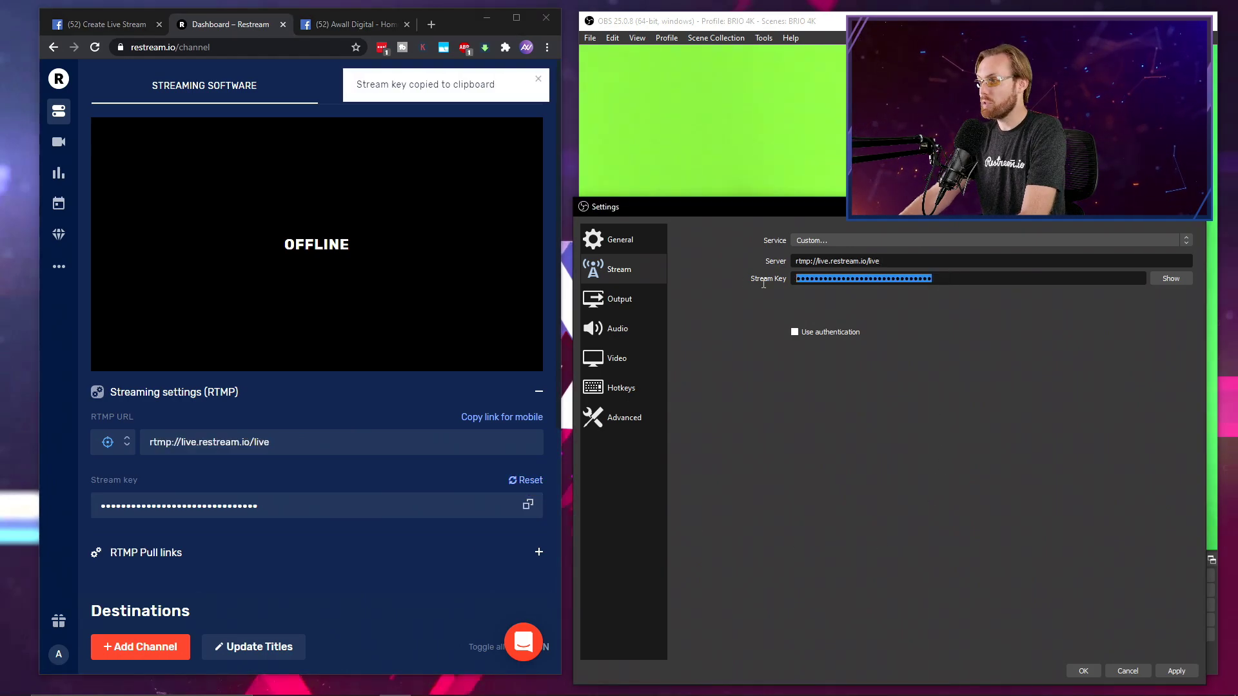
key("ctrl+v")
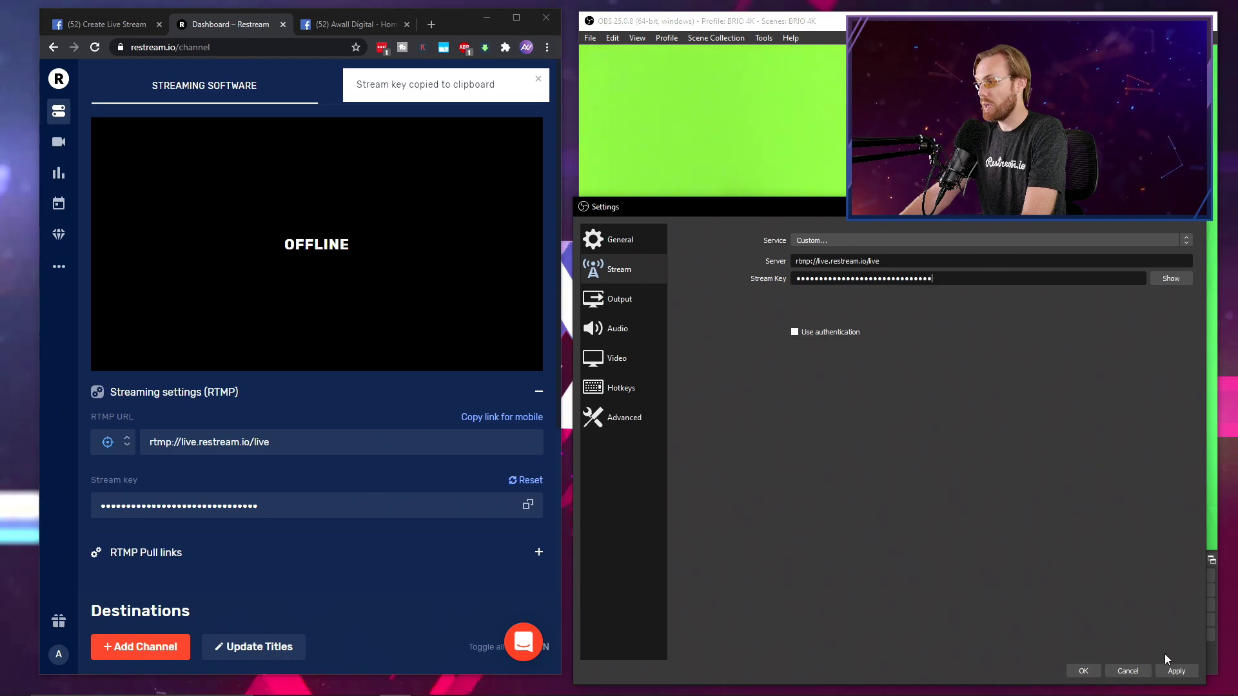
- Apply the Restream stream settings, leaving the Service dropdown on Custom
left_click(1172, 669)
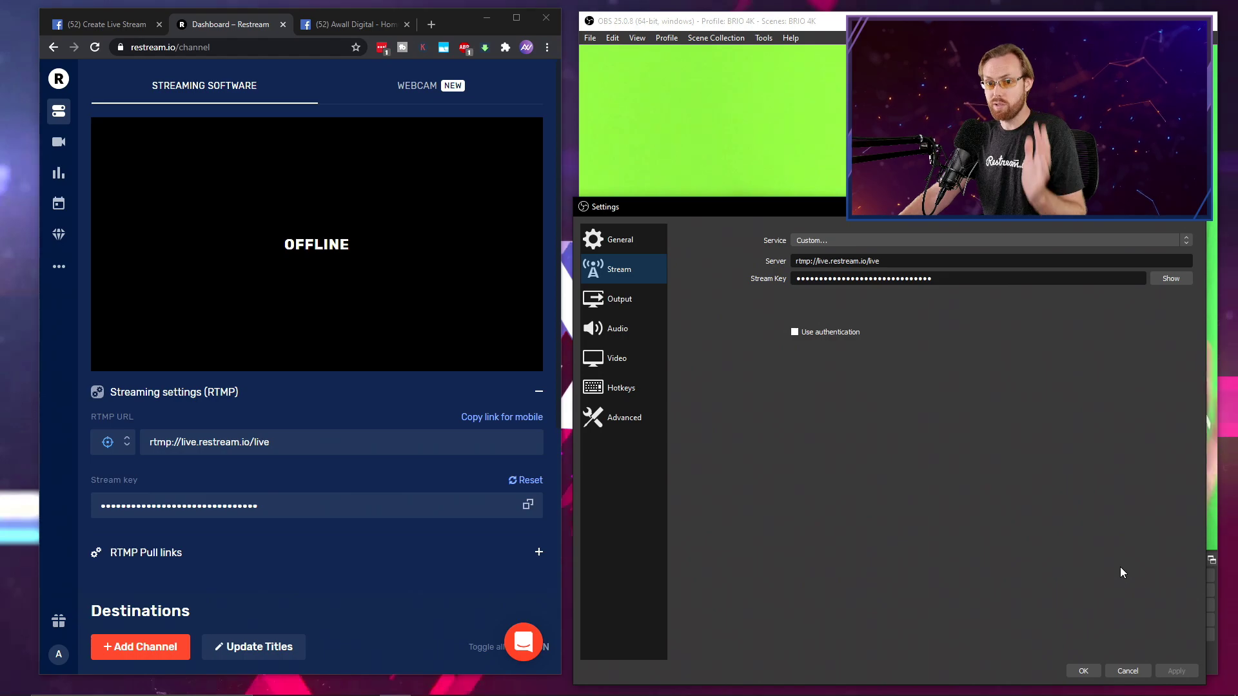
left_click(1185, 240)
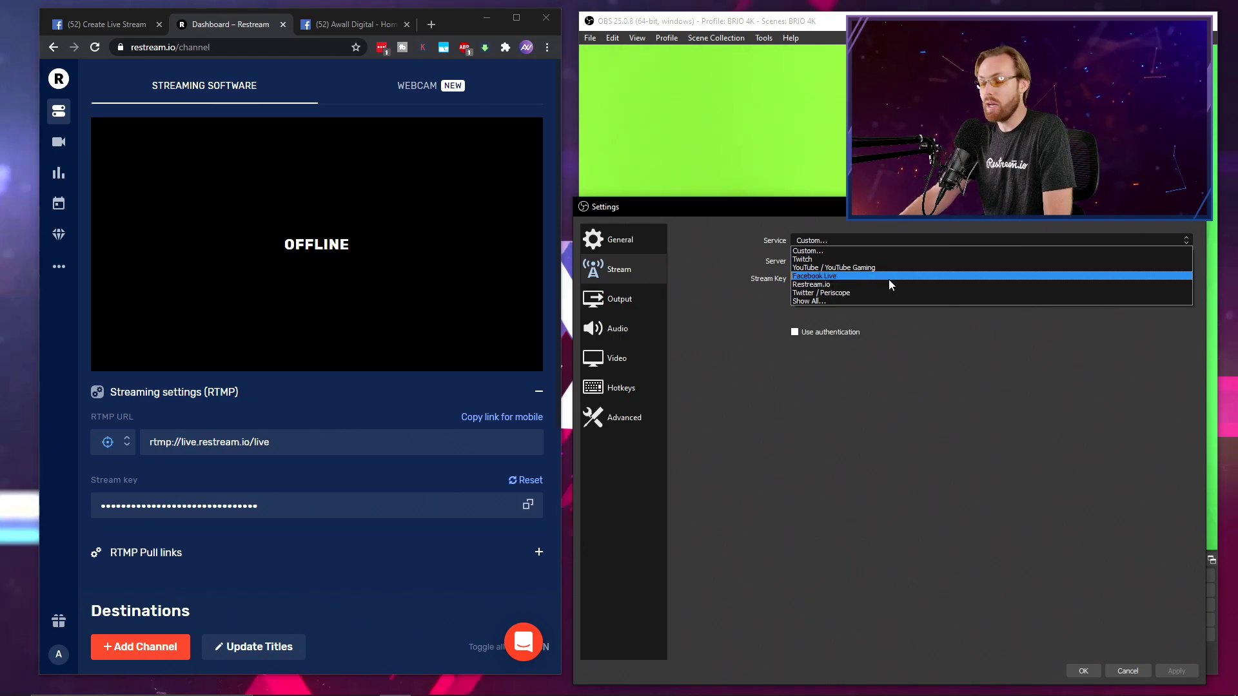
left_click(896, 345)
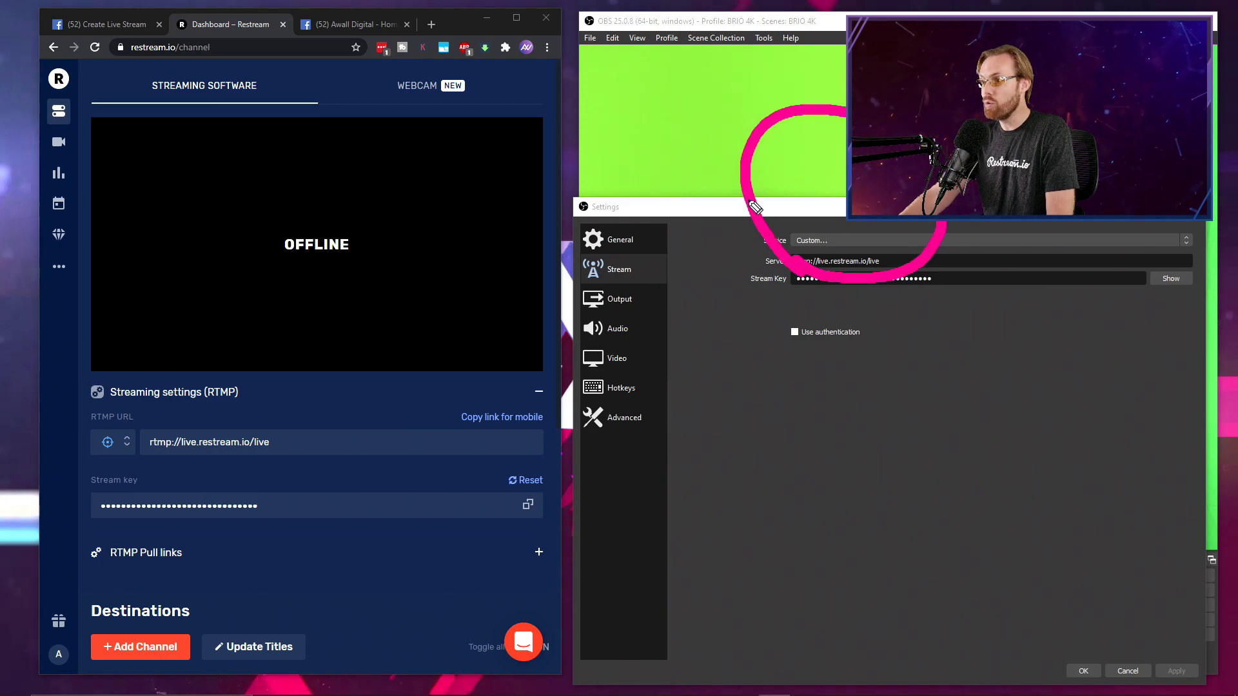
mouse_move(754, 208)
left_mouse_down()
mouse_move(378, 249)
mouse_move(326, 313)
mouse_move(378, 334)
left_mouse_up()
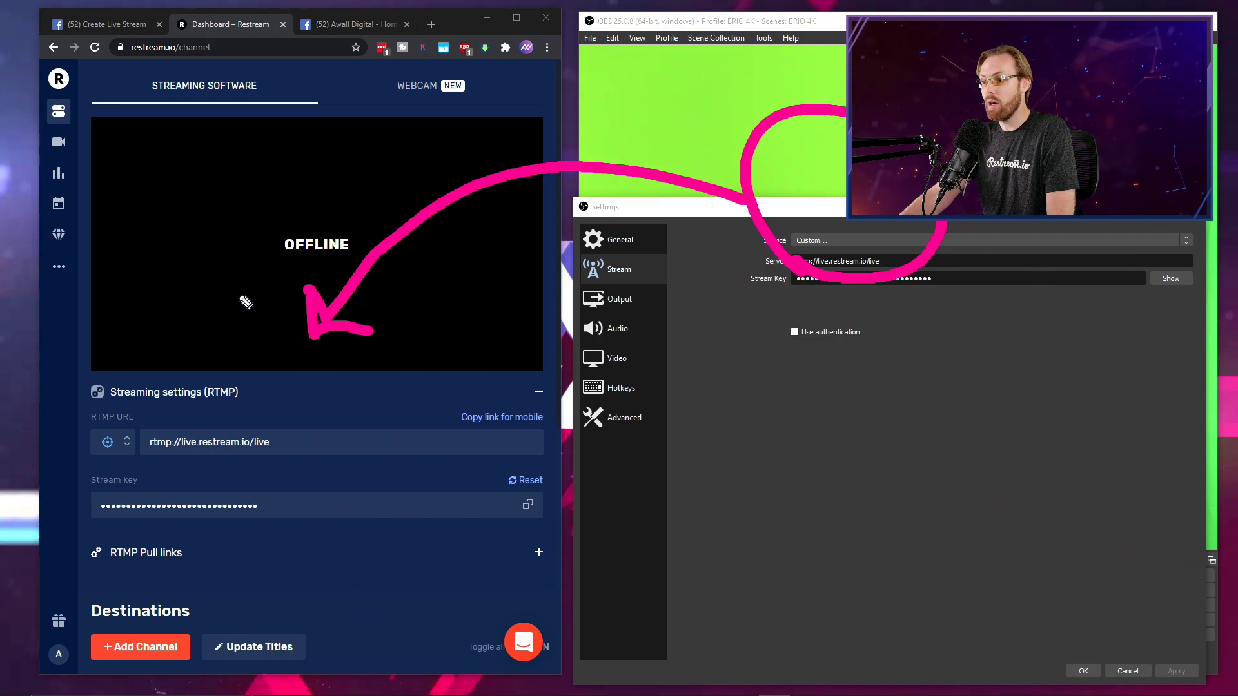
mouse_move(181, 442)
left_mouse_down()
mouse_move(247, 428)
mouse_move(166, 441)
mouse_move(207, 429)
mouse_move(436, 500)
mouse_move(468, 592)
mouse_move(473, 546)
left_mouse_up()
left_click_drag(468, 592, 414, 559)
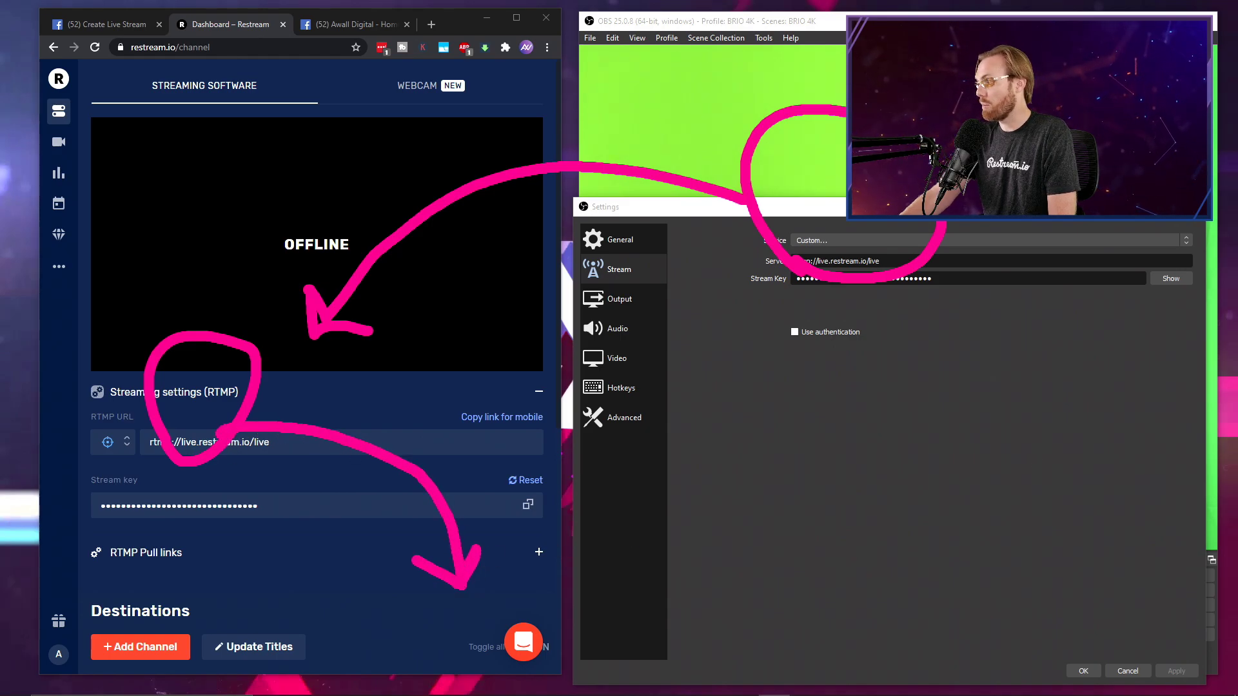
key("Escape")
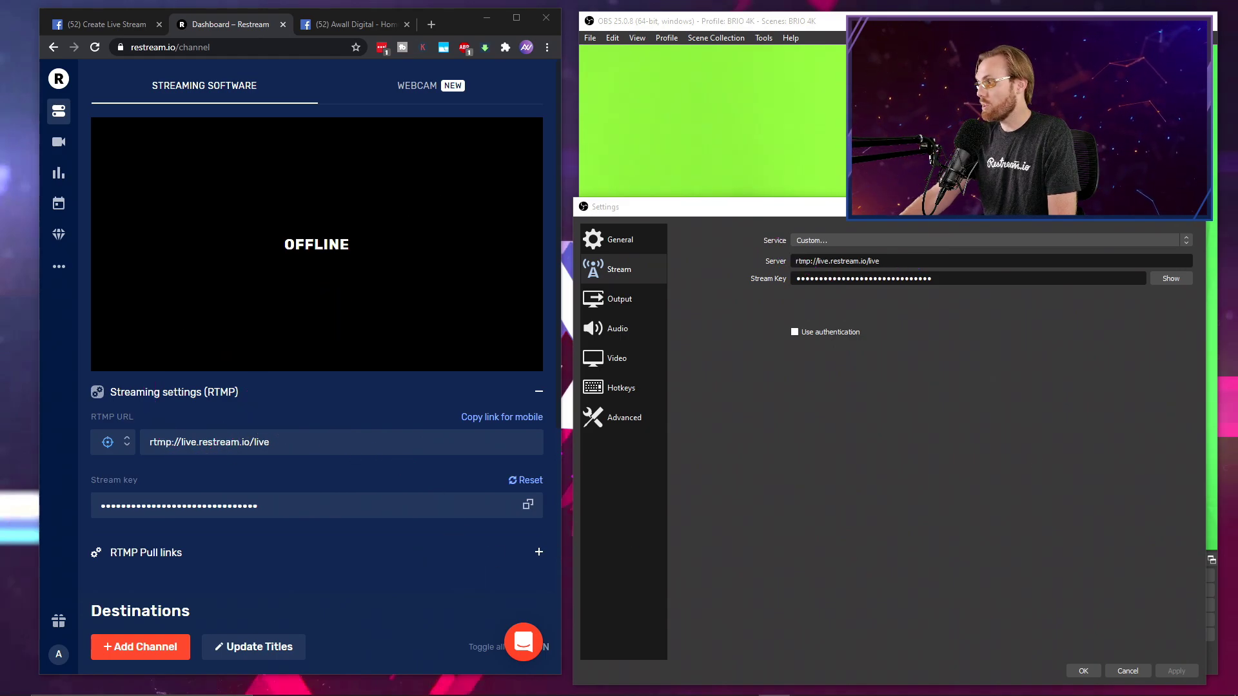
- Close OBS Settings, start streaming to Restream, and maximize the Restream dashboard
key("Return")
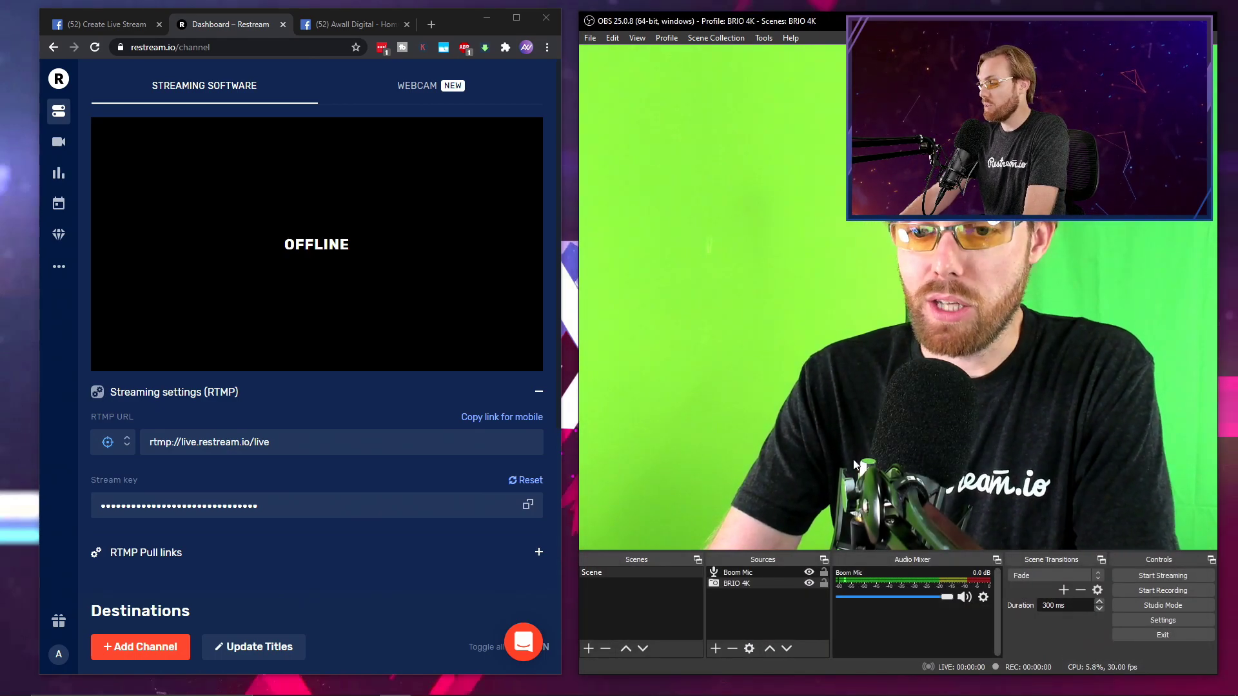
left_click(1200, 576)
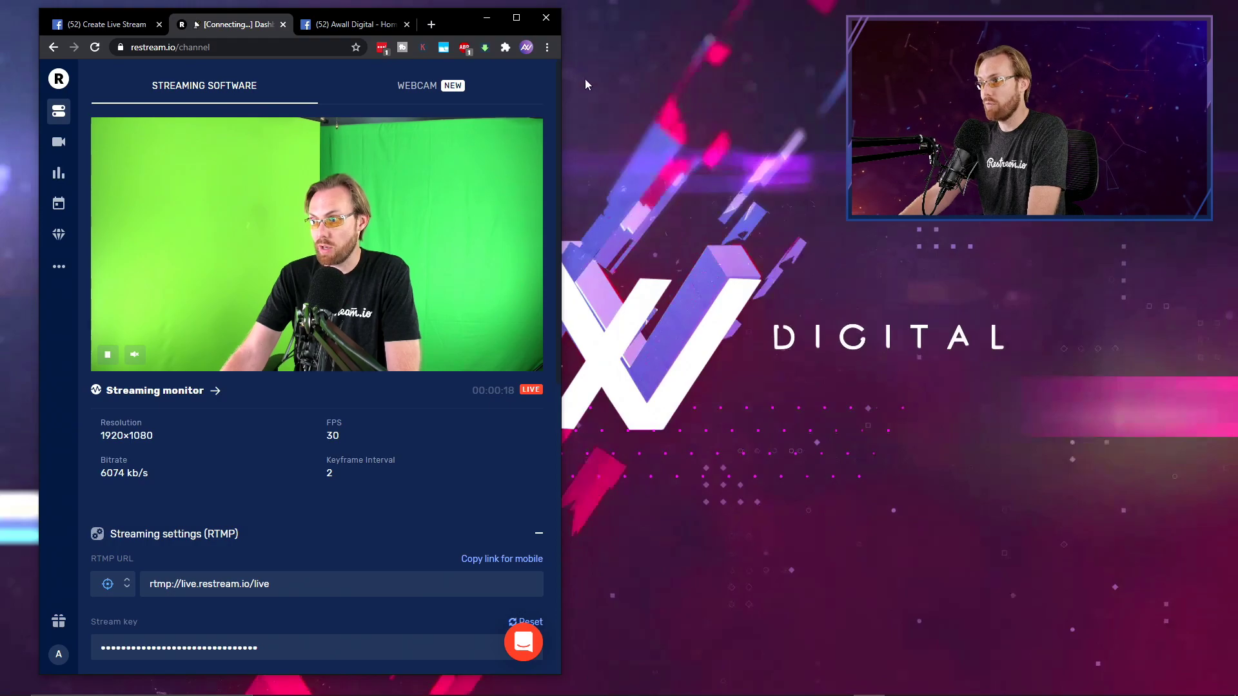
left_click(515, 17)
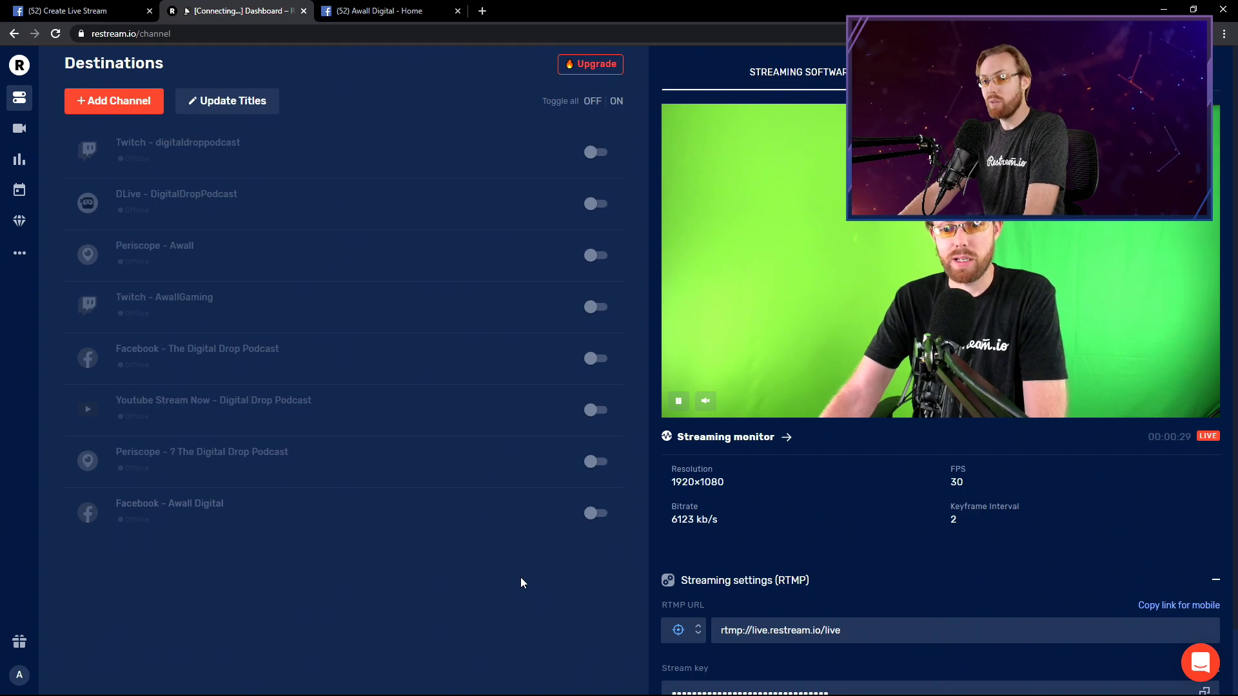
left_click(152, 101)
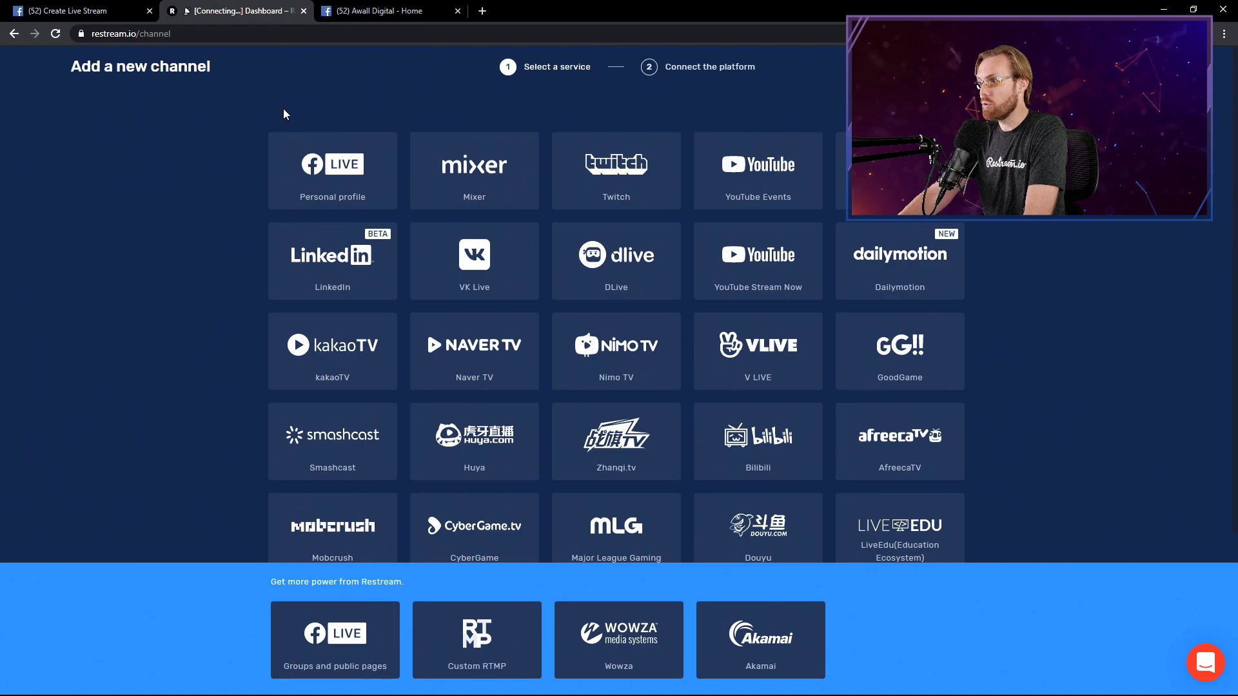
left_click(632, 195)
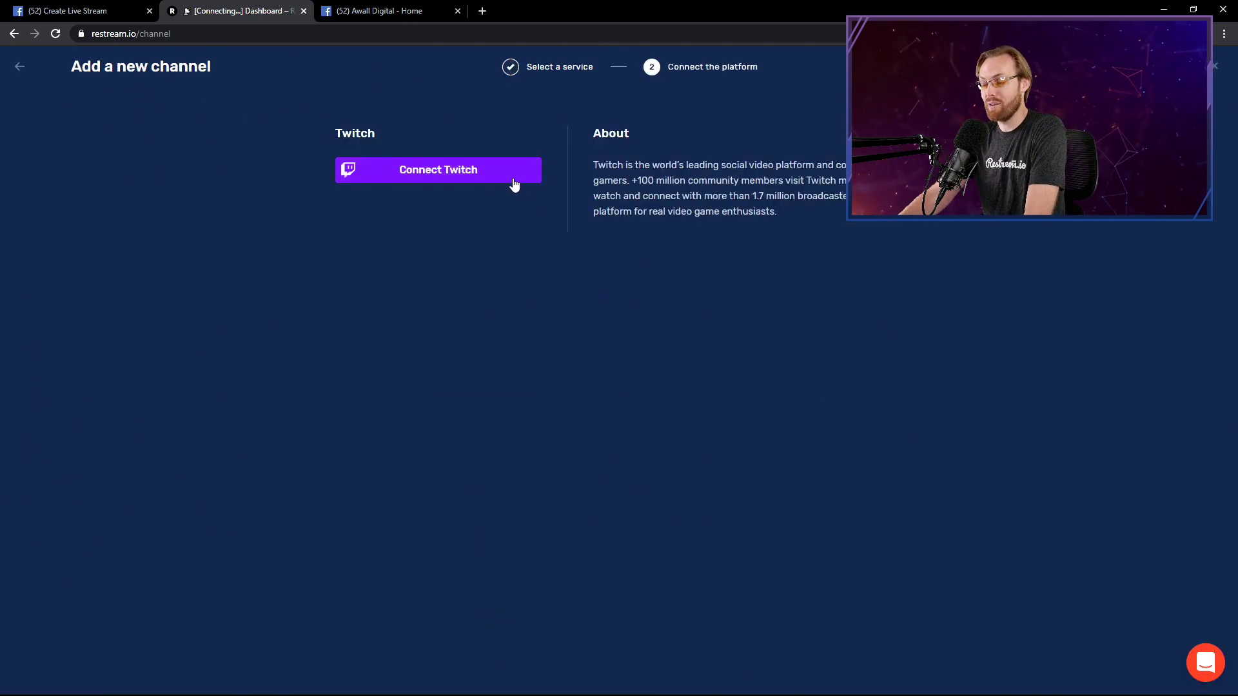
left_click(24, 68)
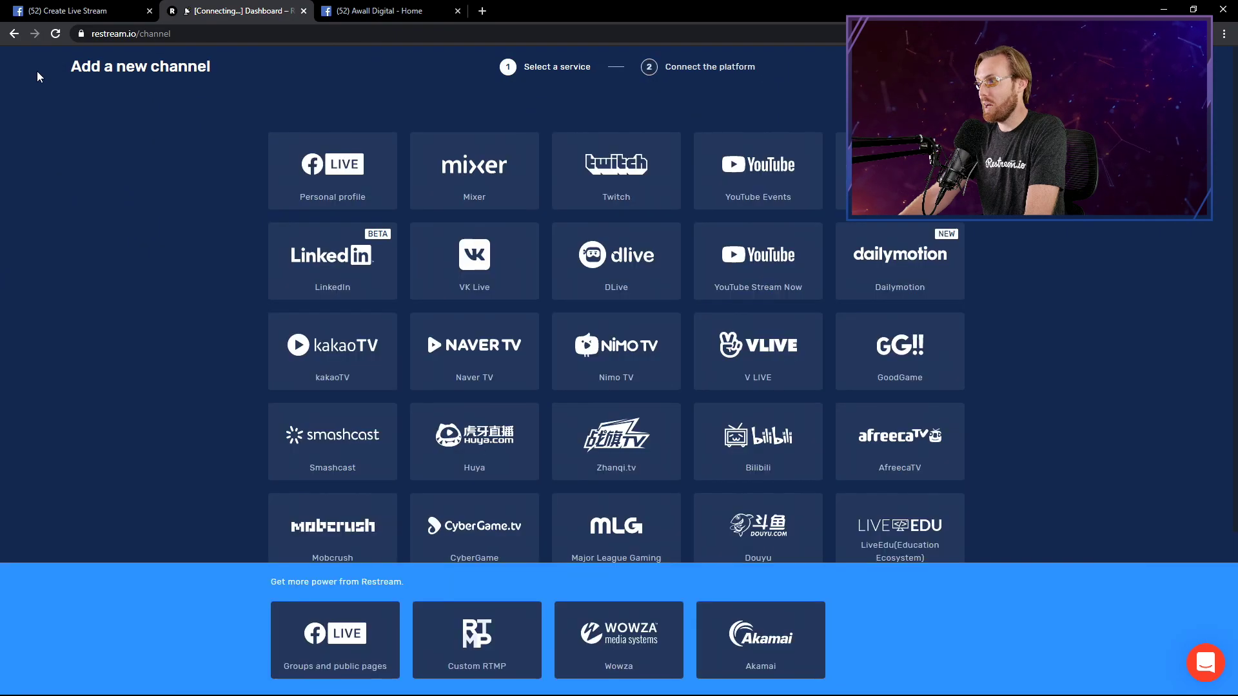
left_click(803, 282)
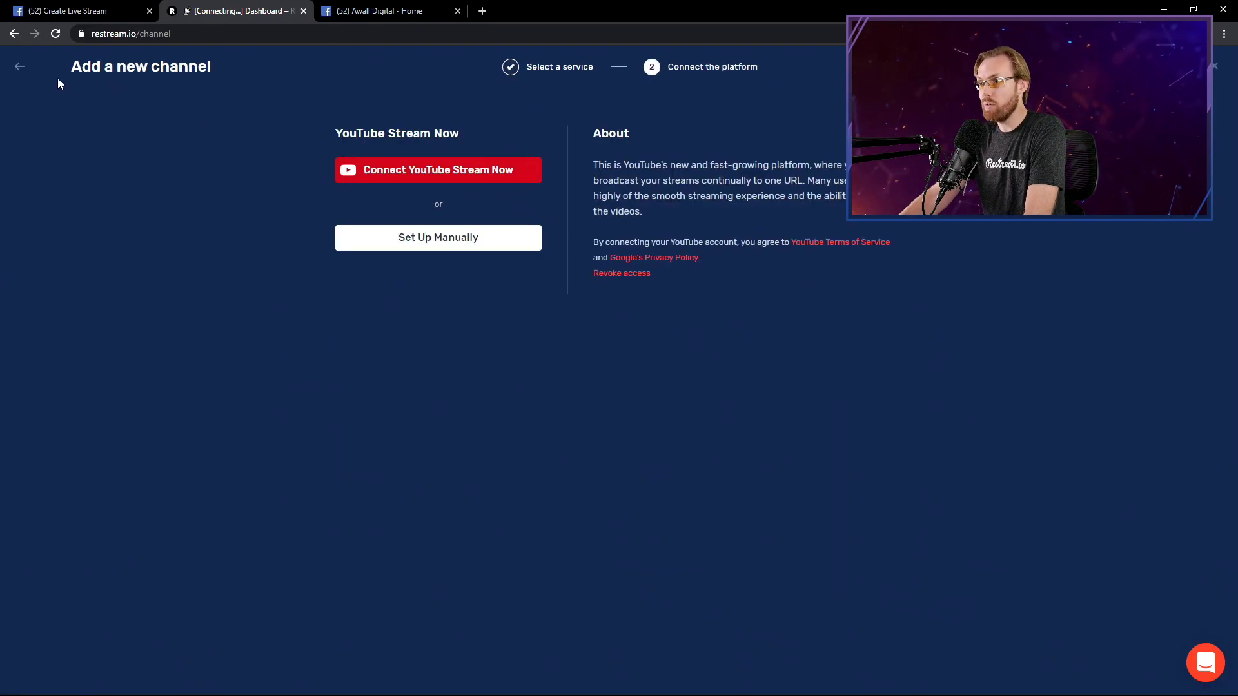
left_click(21, 67)
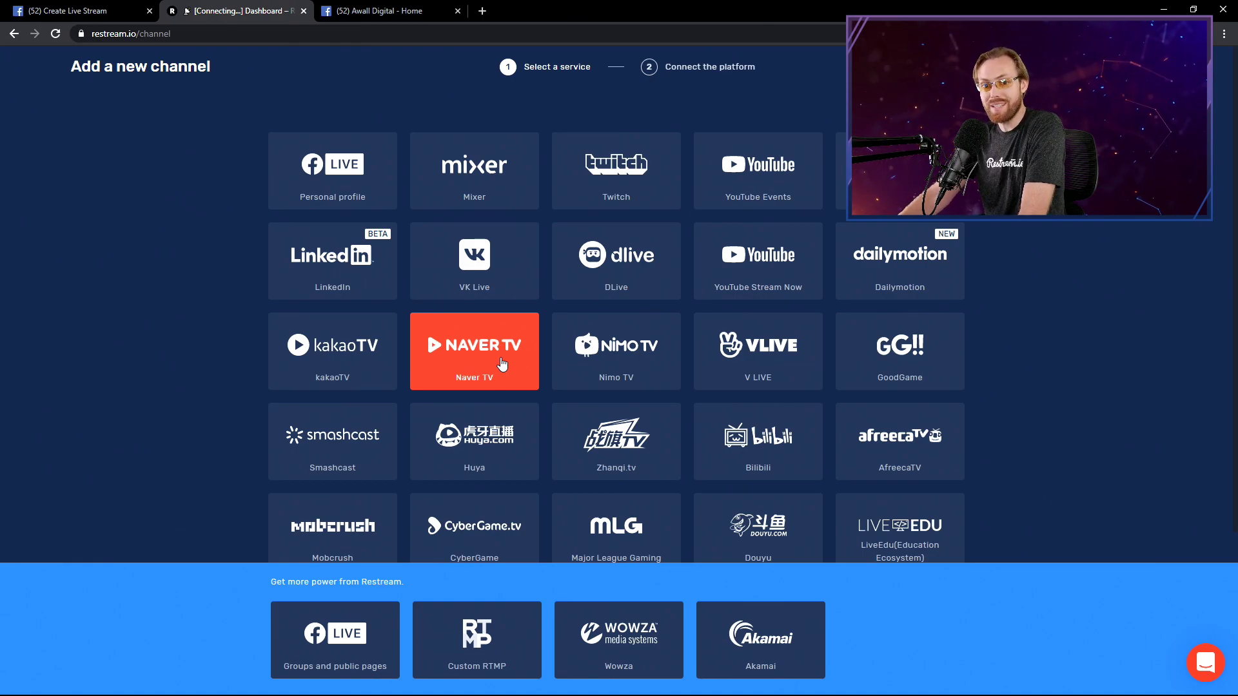
scroll(577, 367, "down", 1)
scroll(574, 367, "down", 1)
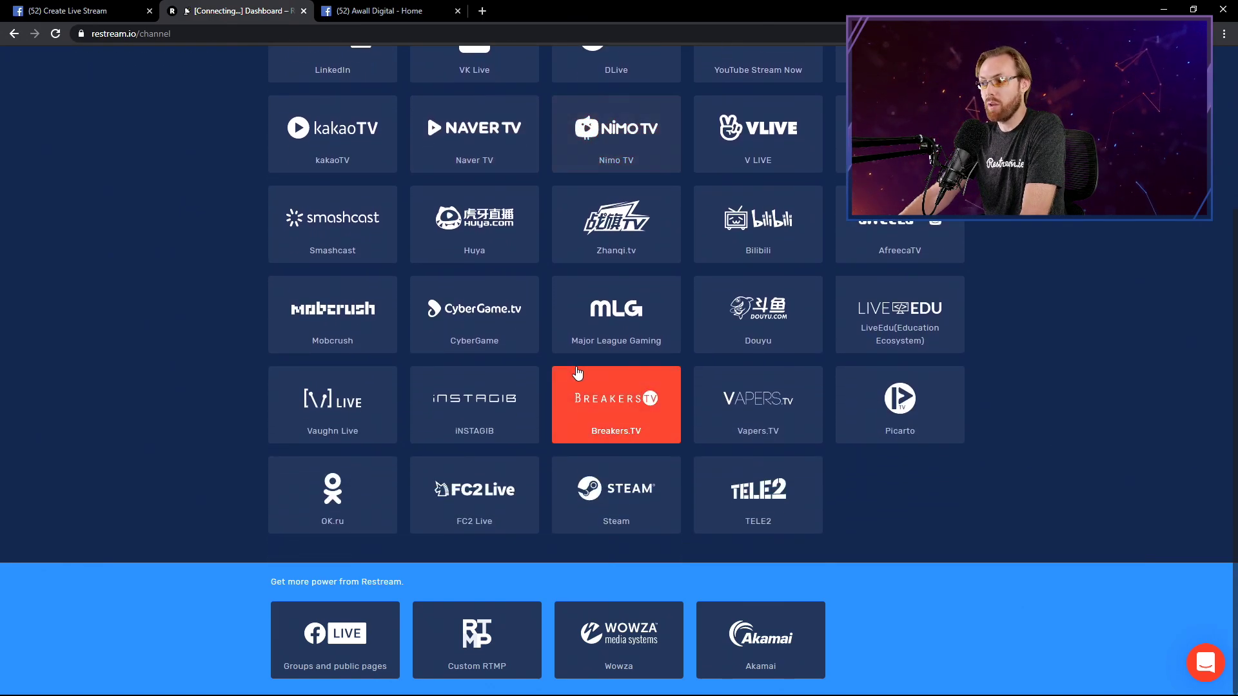
scroll(578, 375, "up", 2)
scroll(578, 373, "up", 1)
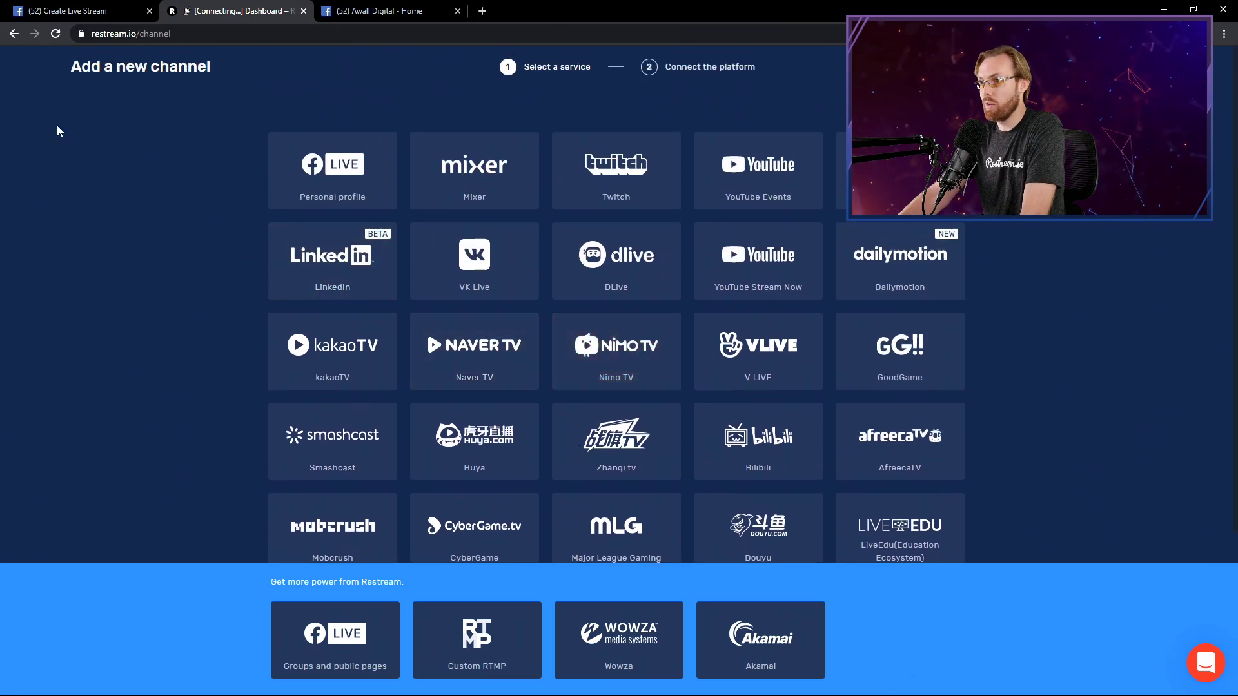
left_click(14, 34)
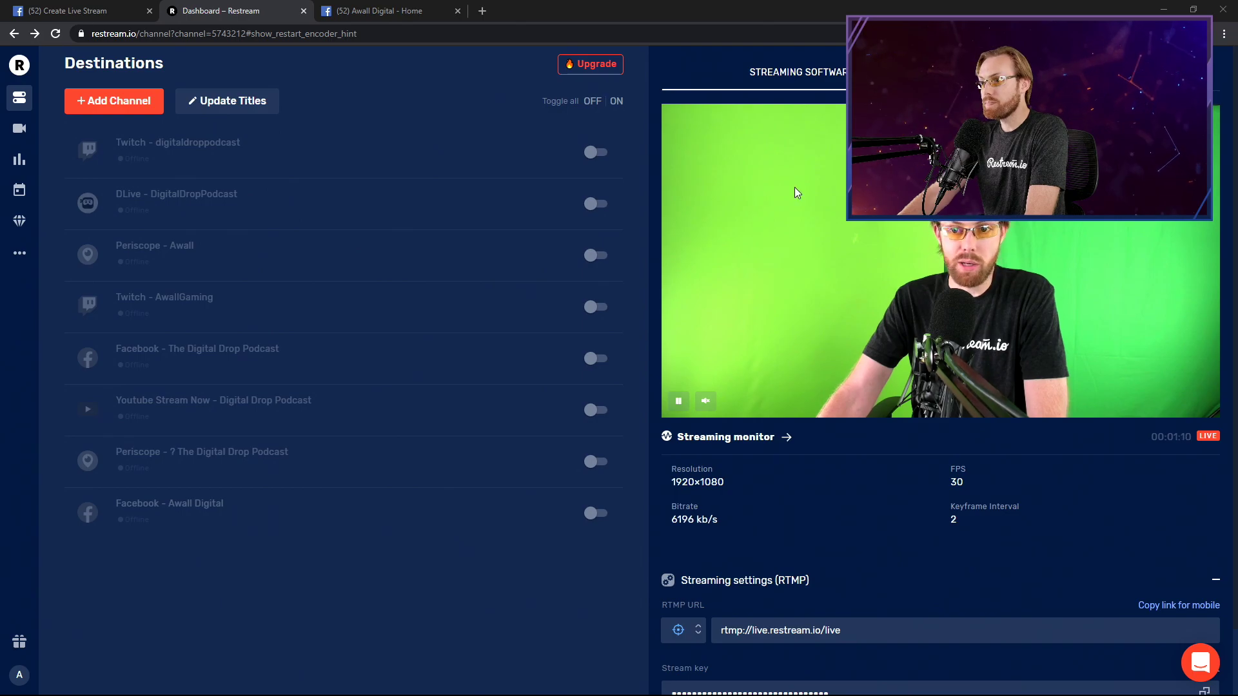
- On the Update Titles page, turn on Gaming content with Apex Legends as the game
left_click(274, 106)
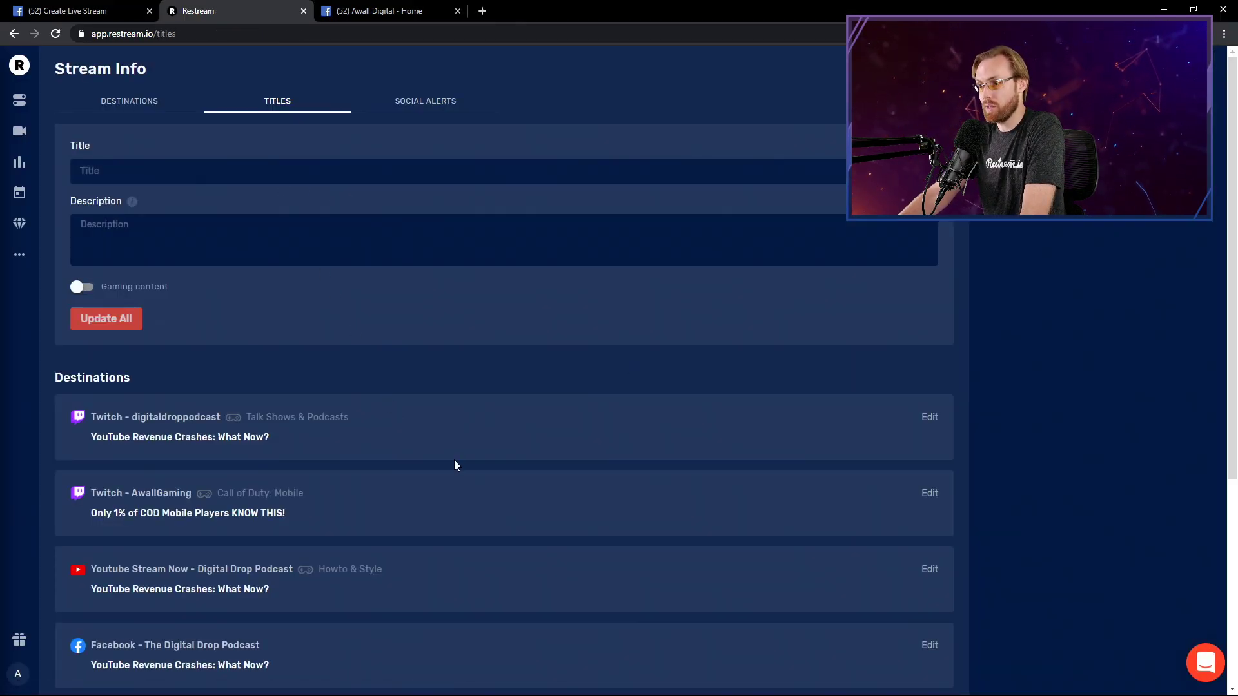
scroll(454, 459, "down", 1)
scroll(459, 460, "down", 5)
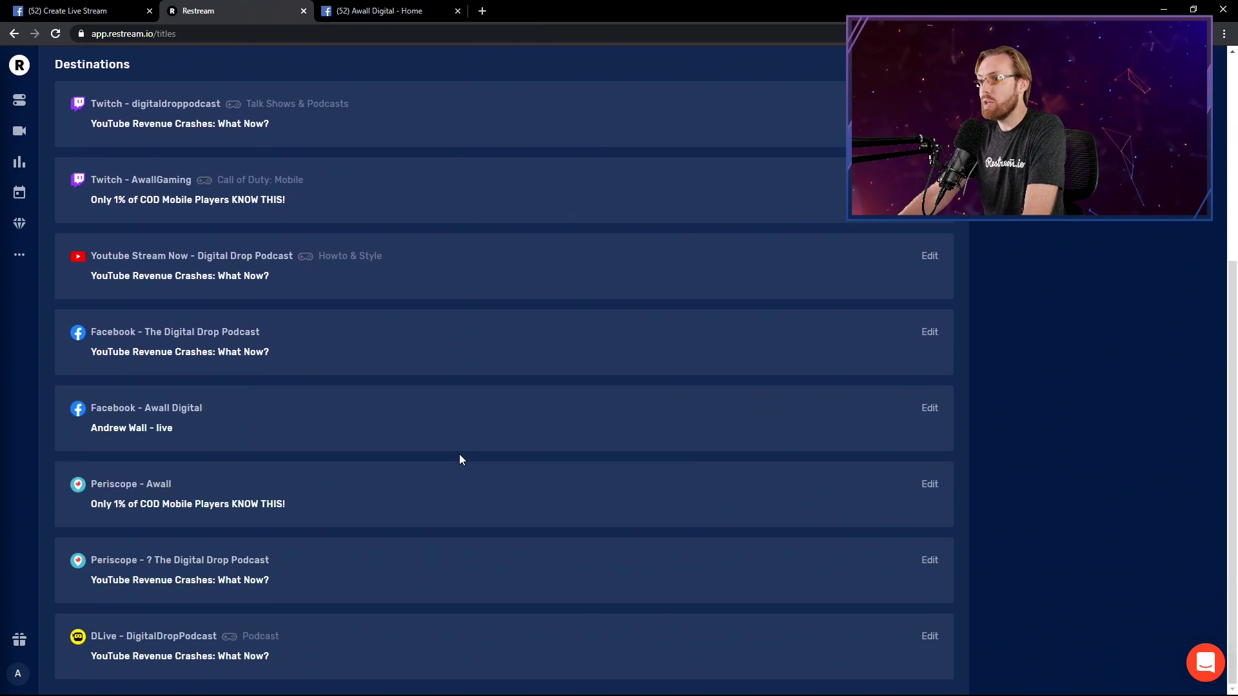
scroll(460, 453, "up", 6)
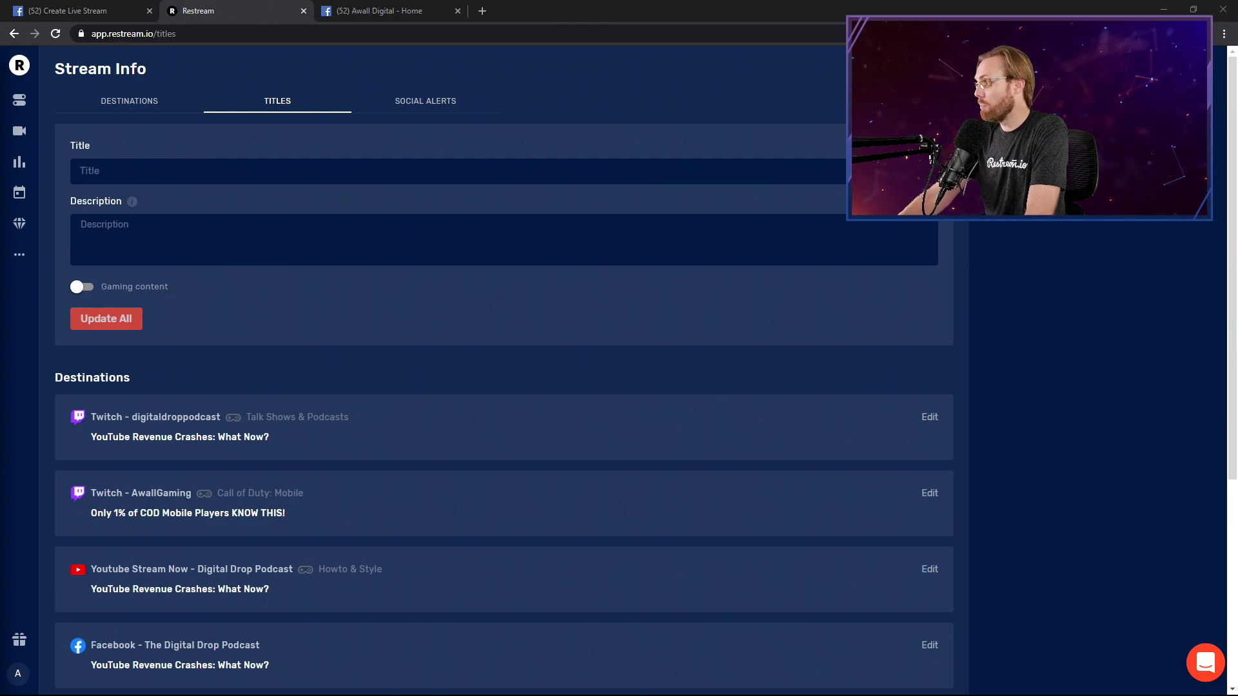
left_click(86, 290)
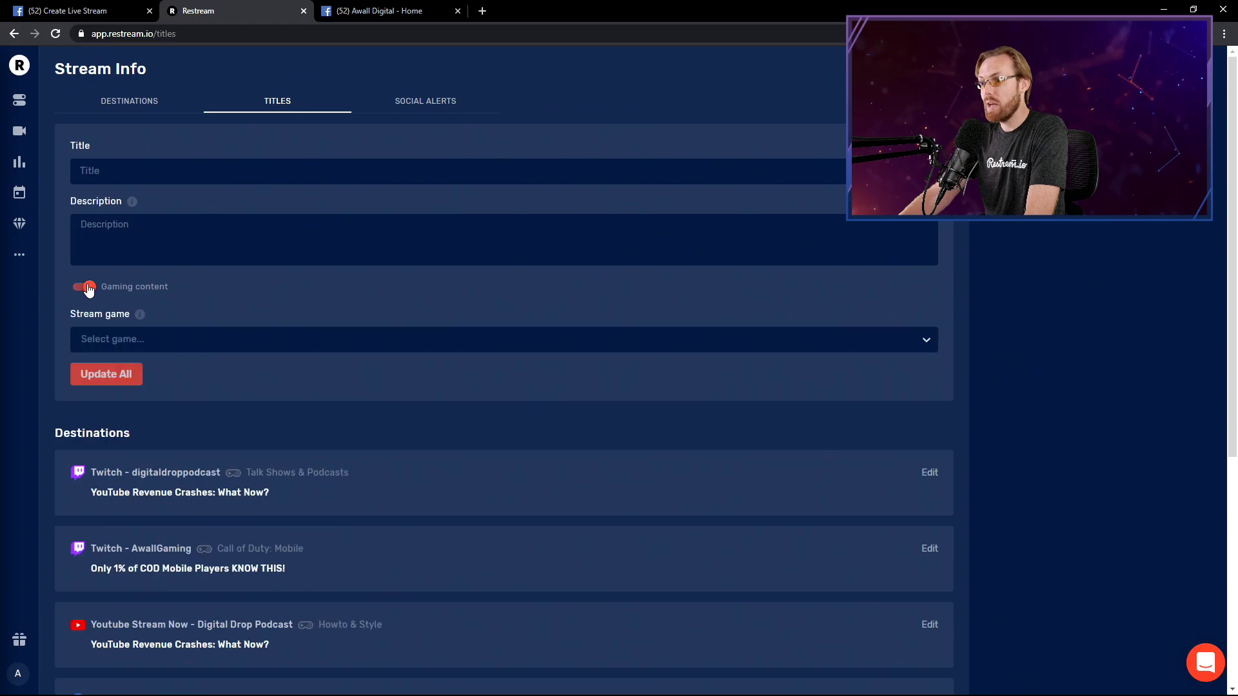
left_click(141, 341)
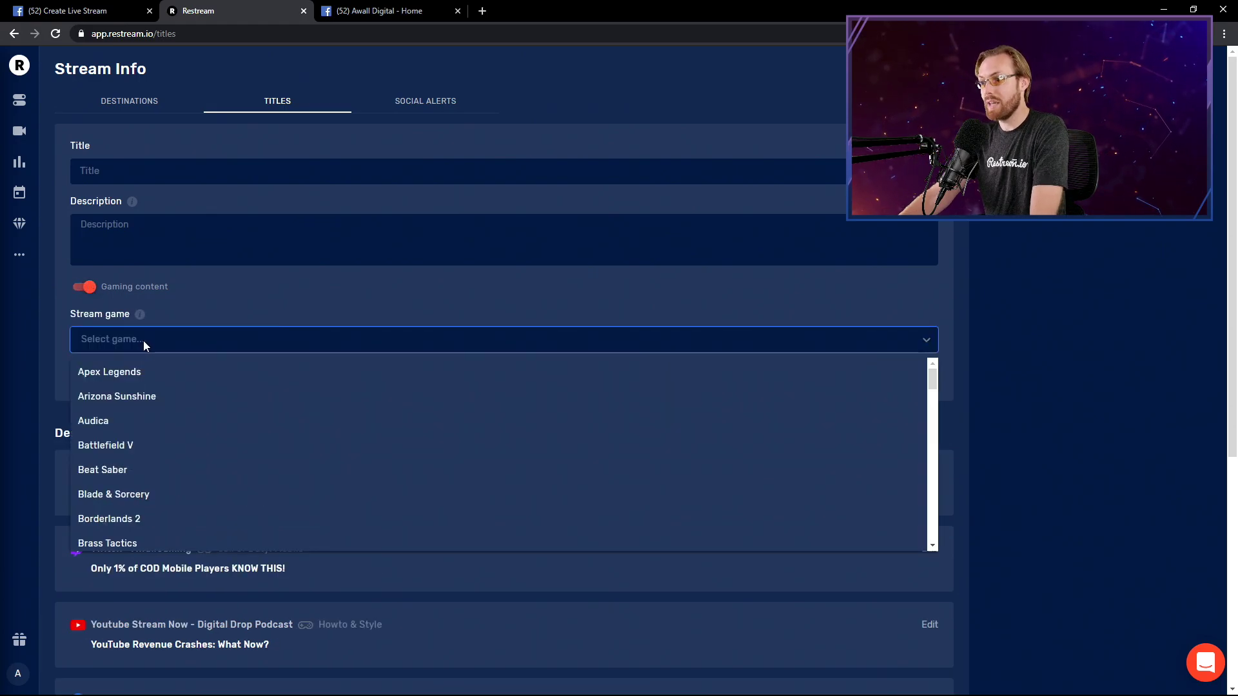
left_click(134, 374)
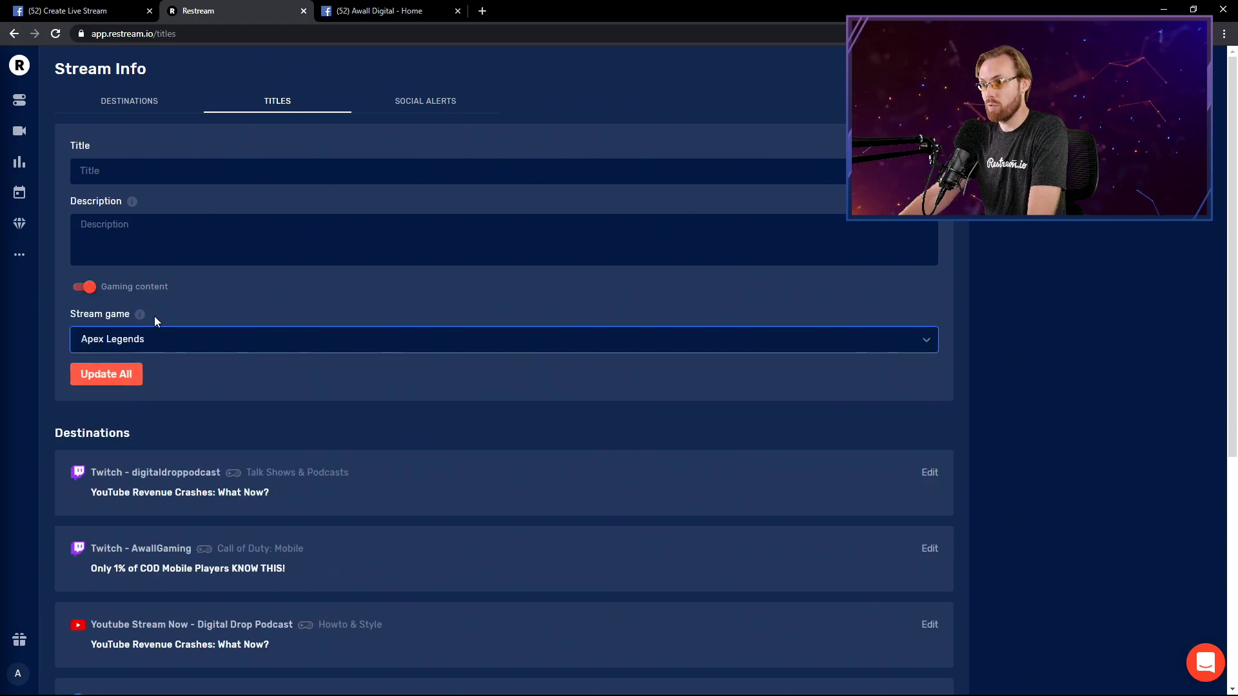
- Enter the shared title 'catchy TITLE' and description 'CATCHY DESCR'
left_click(179, 171)
type("ca")
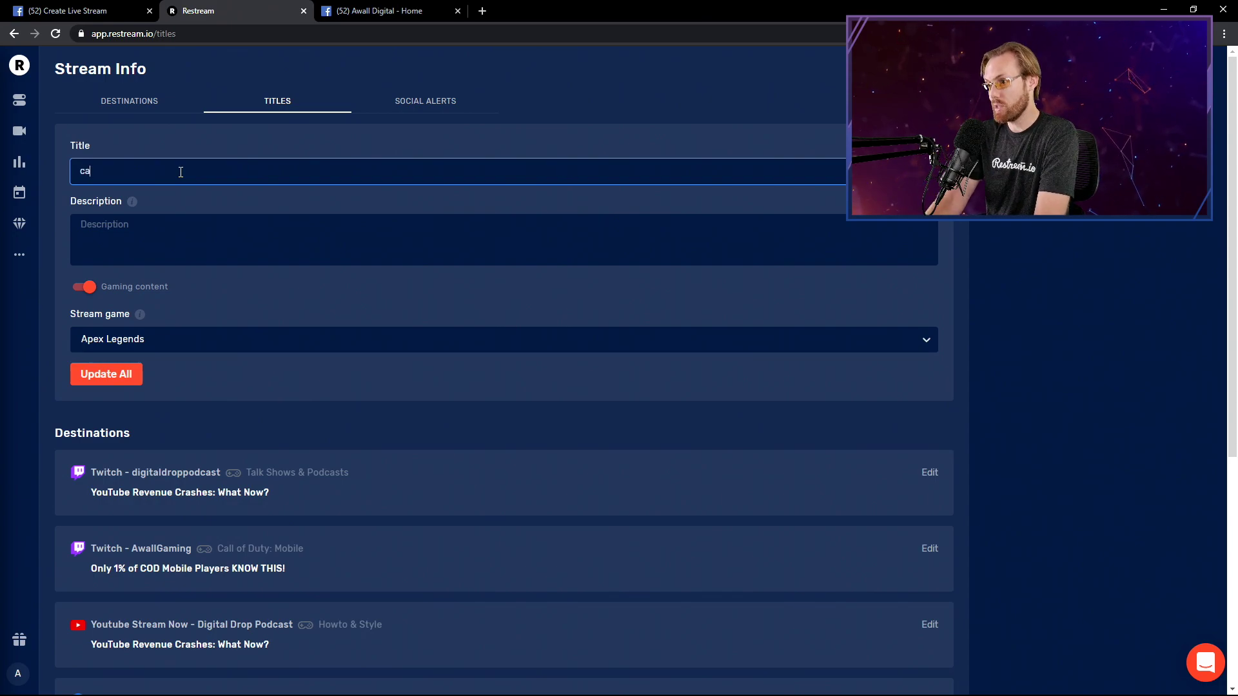
type("tchy TITLE")
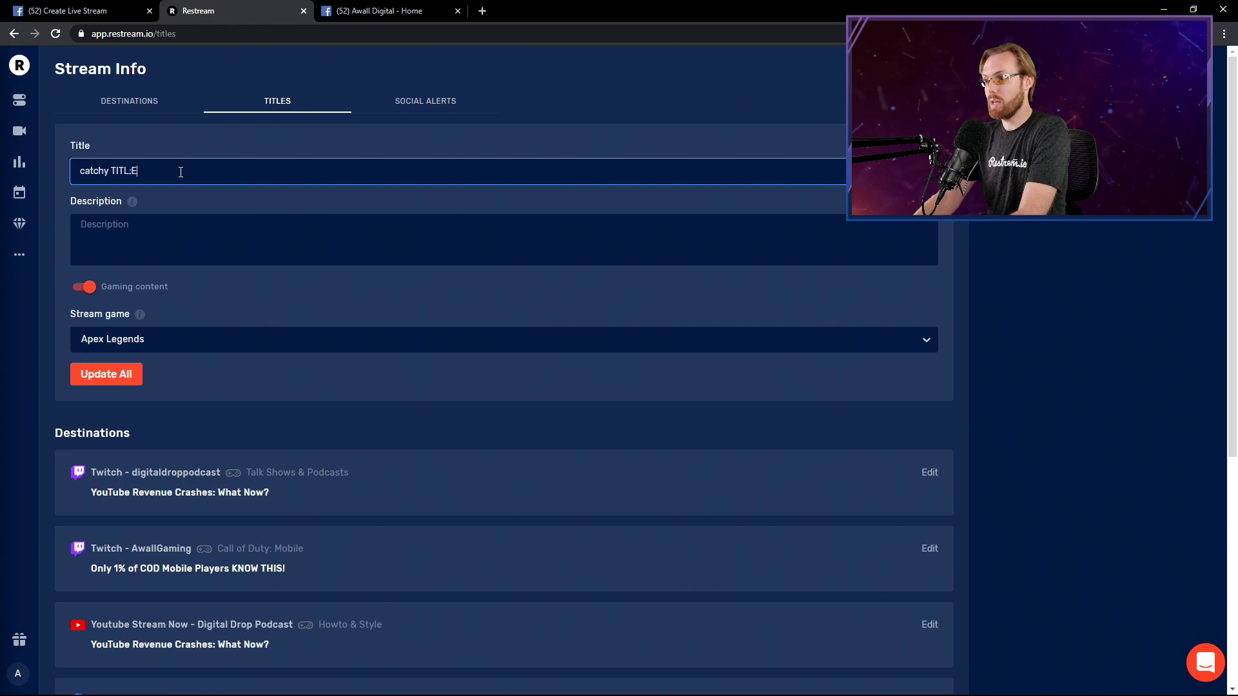
left_click(149, 247)
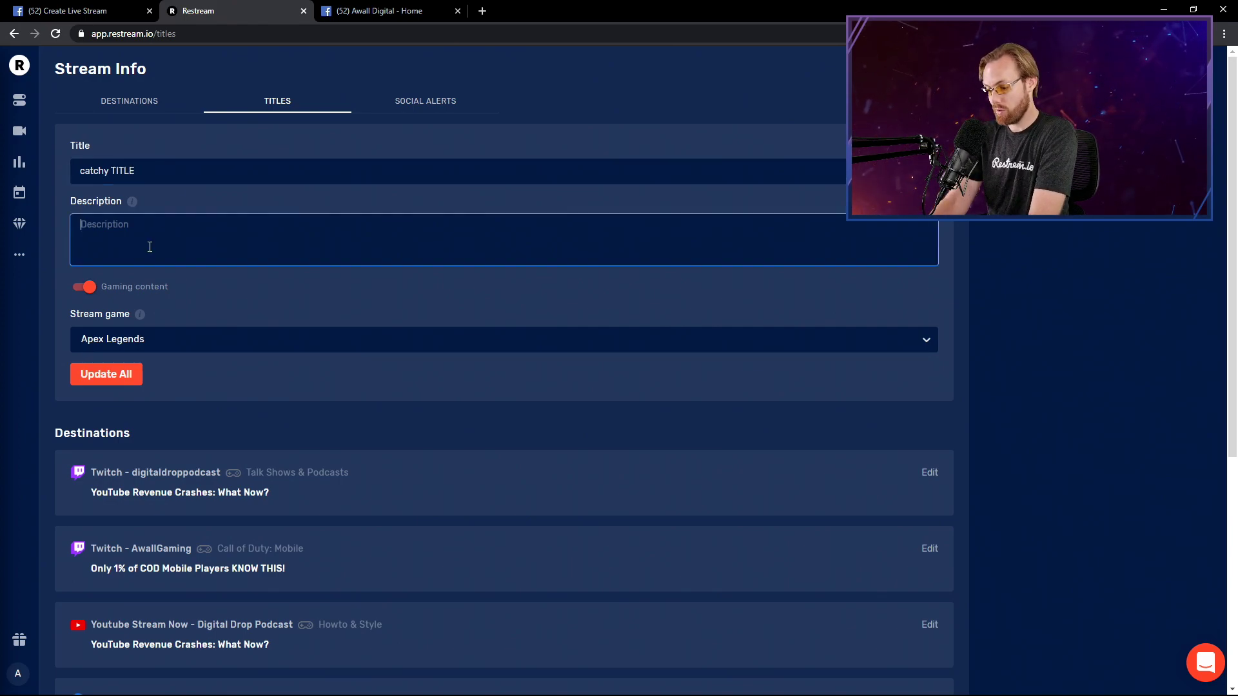
type("CATCHY DESCR")
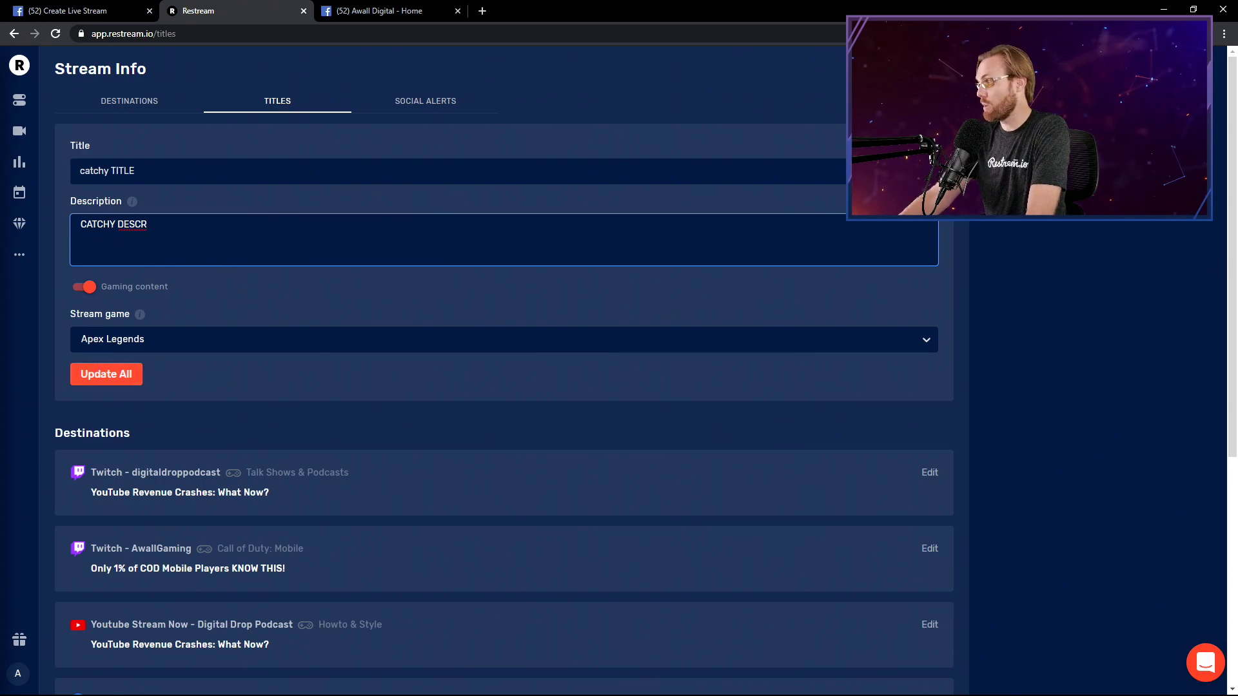
key("alt+Tab")
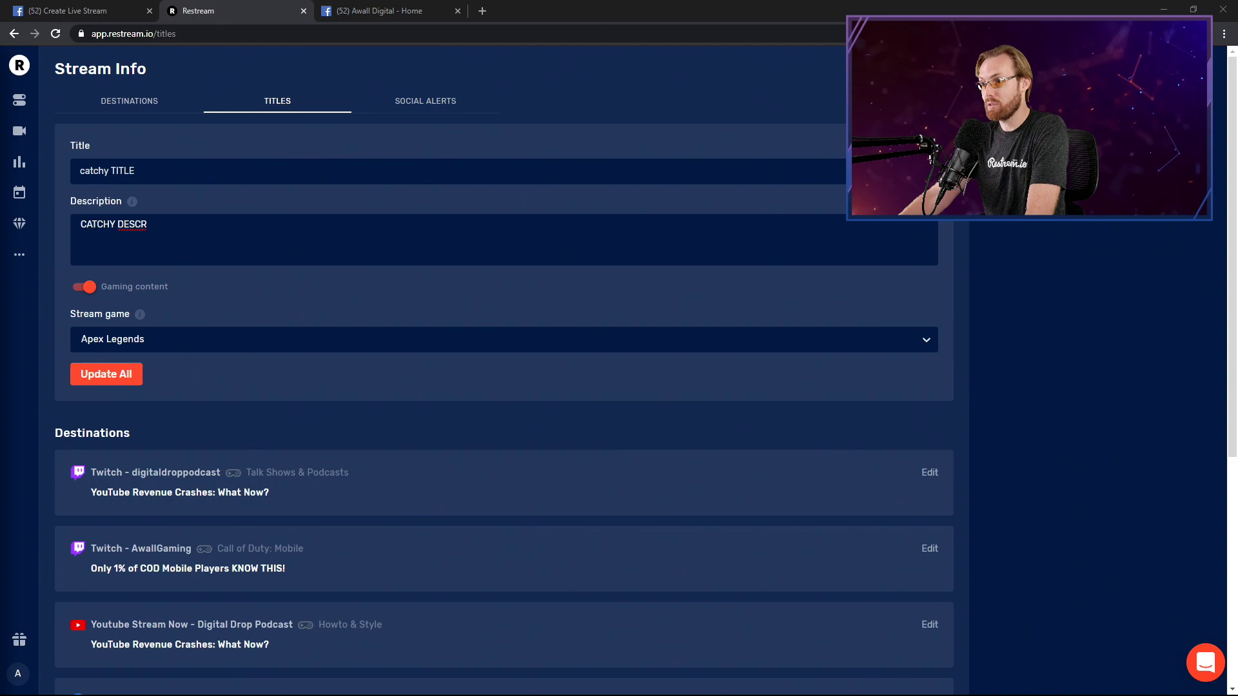
- Turn off shared gaming content and open Facebook – Awall Digital for editing
left_click(79, 291)
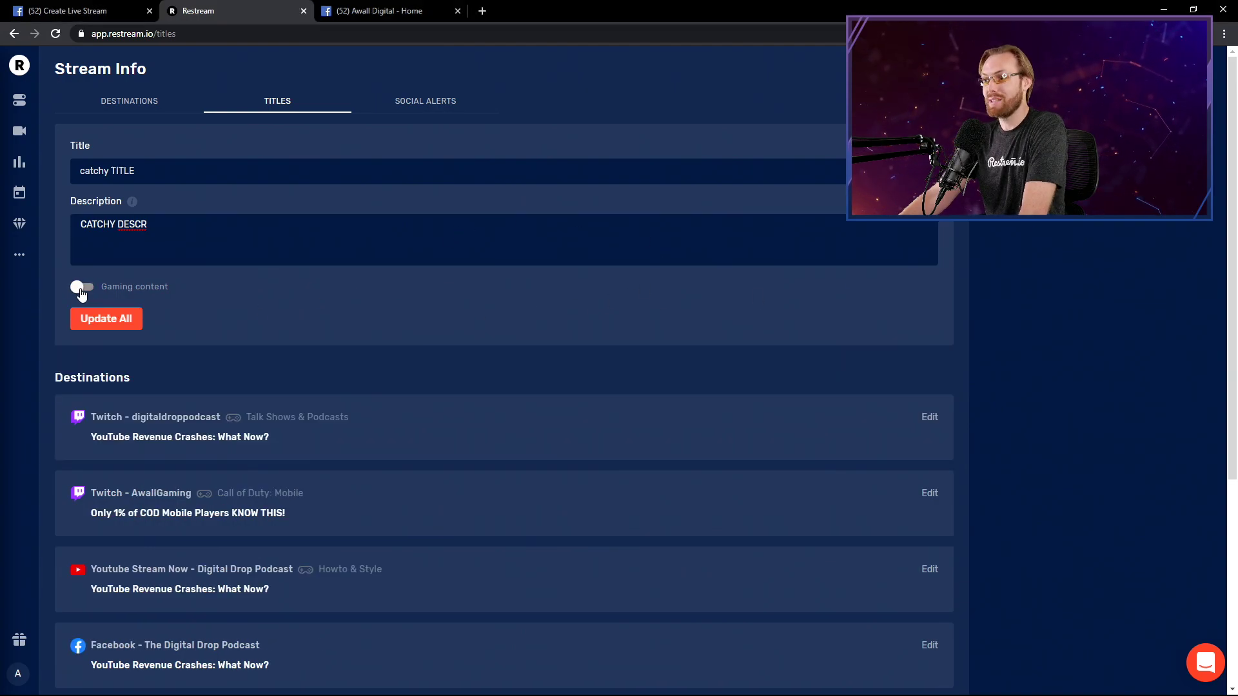
scroll(473, 327, "down", 2)
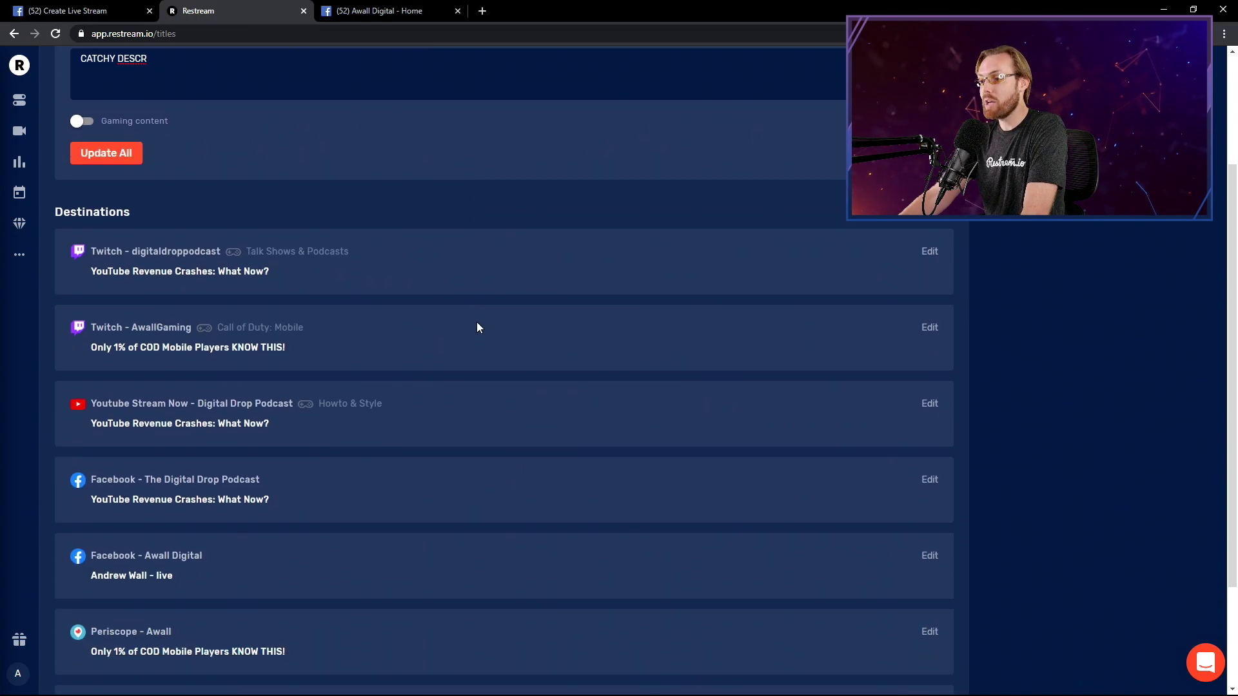
scroll(477, 326, "down", 1)
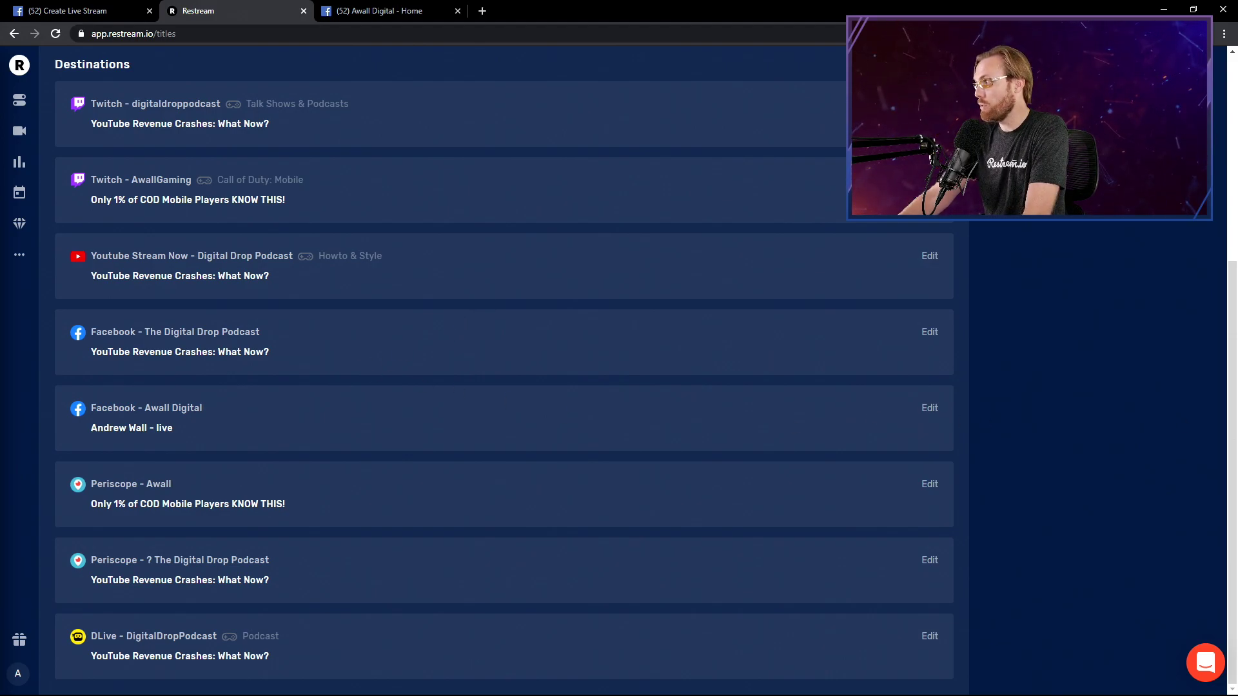
left_click_drag(44, 388, 966, 465)
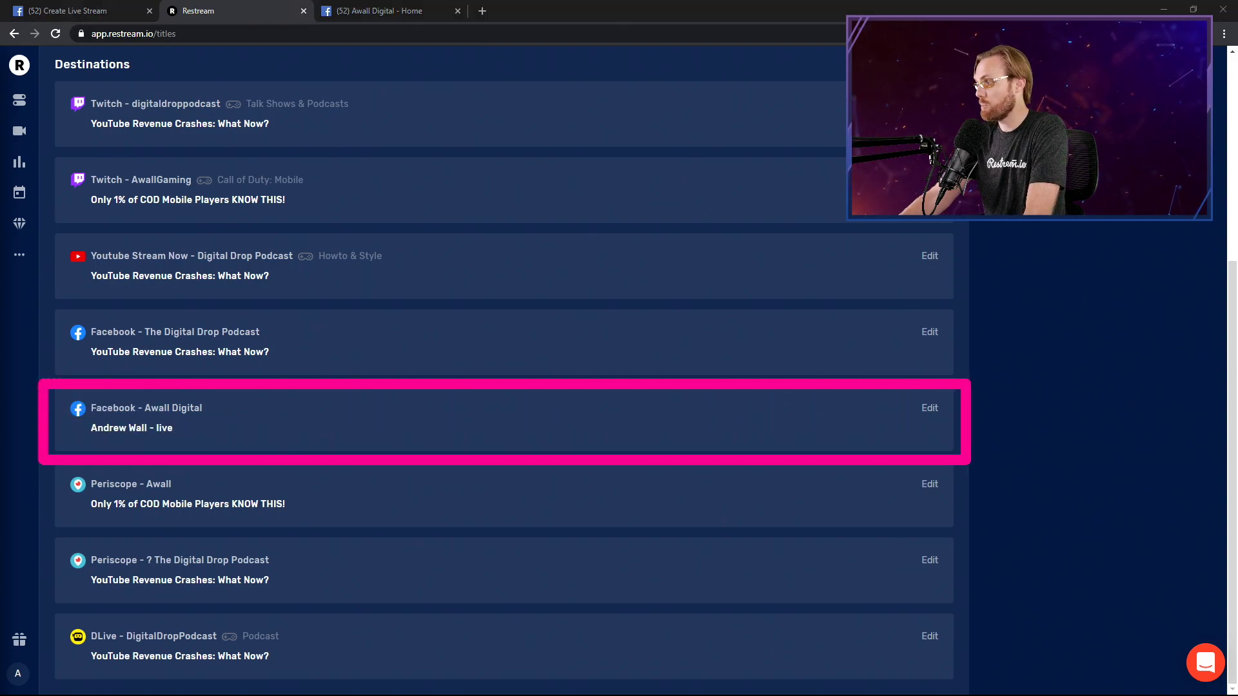
left_click(928, 410)
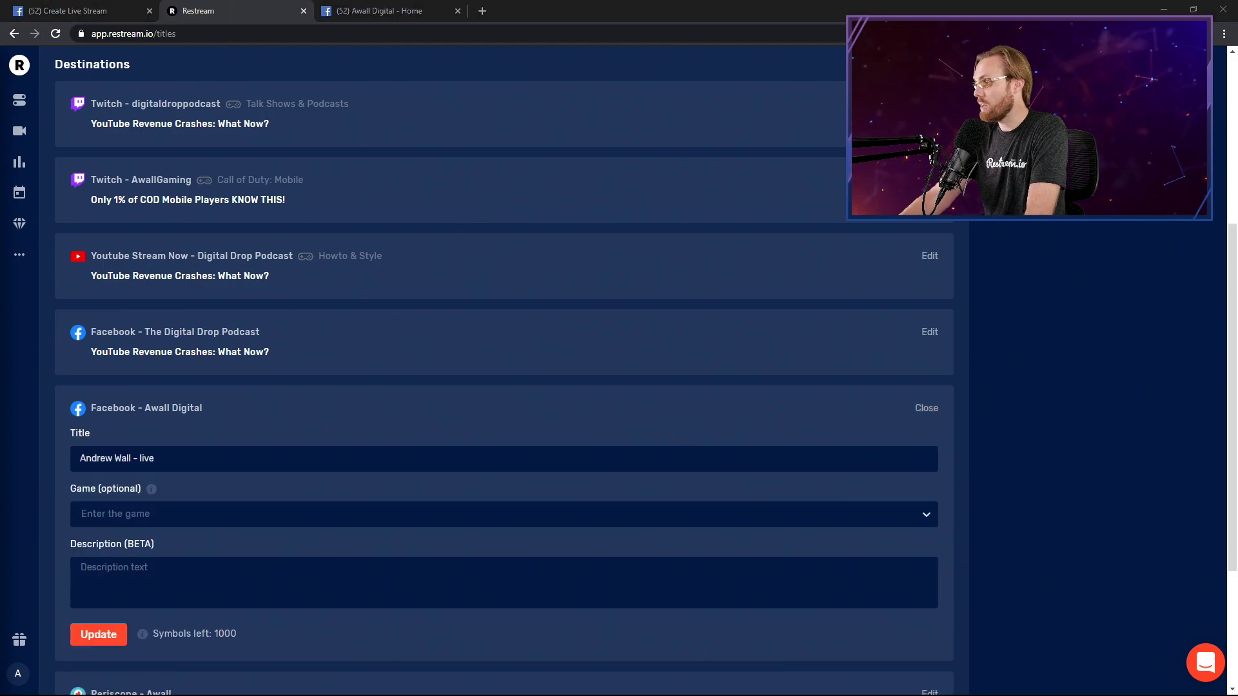
- Give Facebook – Awall Digital title XYZ, game Call of Duty and description XYZ
left_click_drag(154, 457, 51, 473)
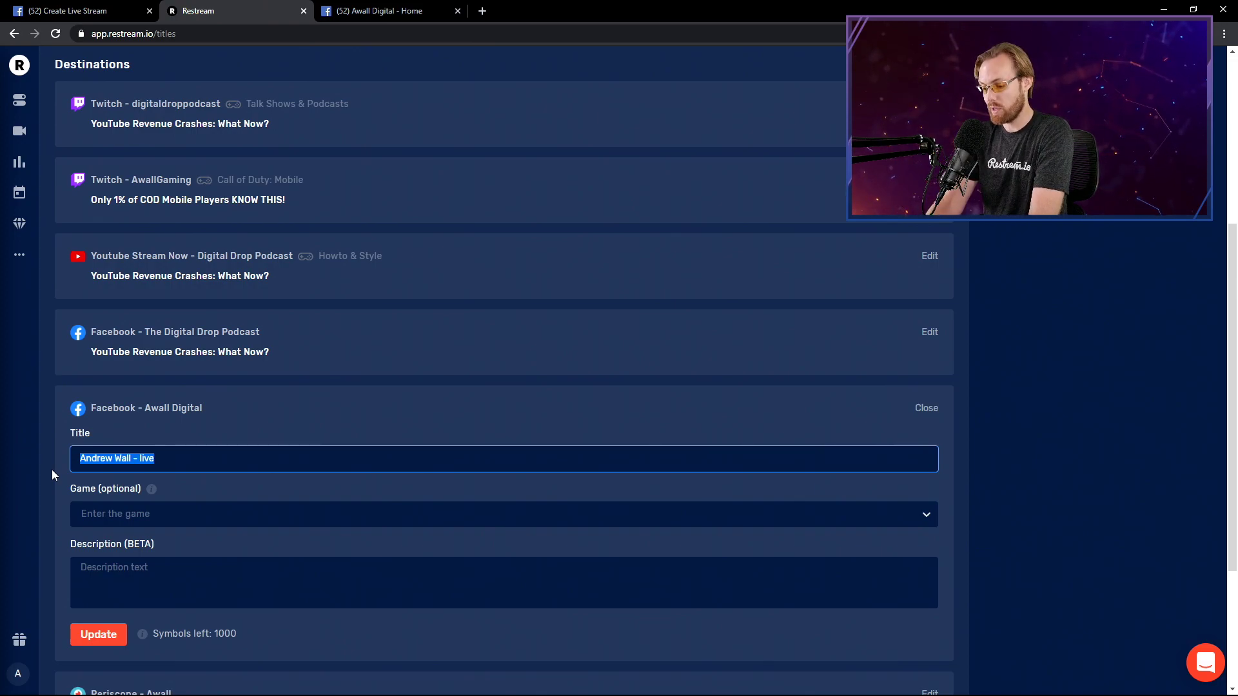
type("XYZ")
left_click(95, 514)
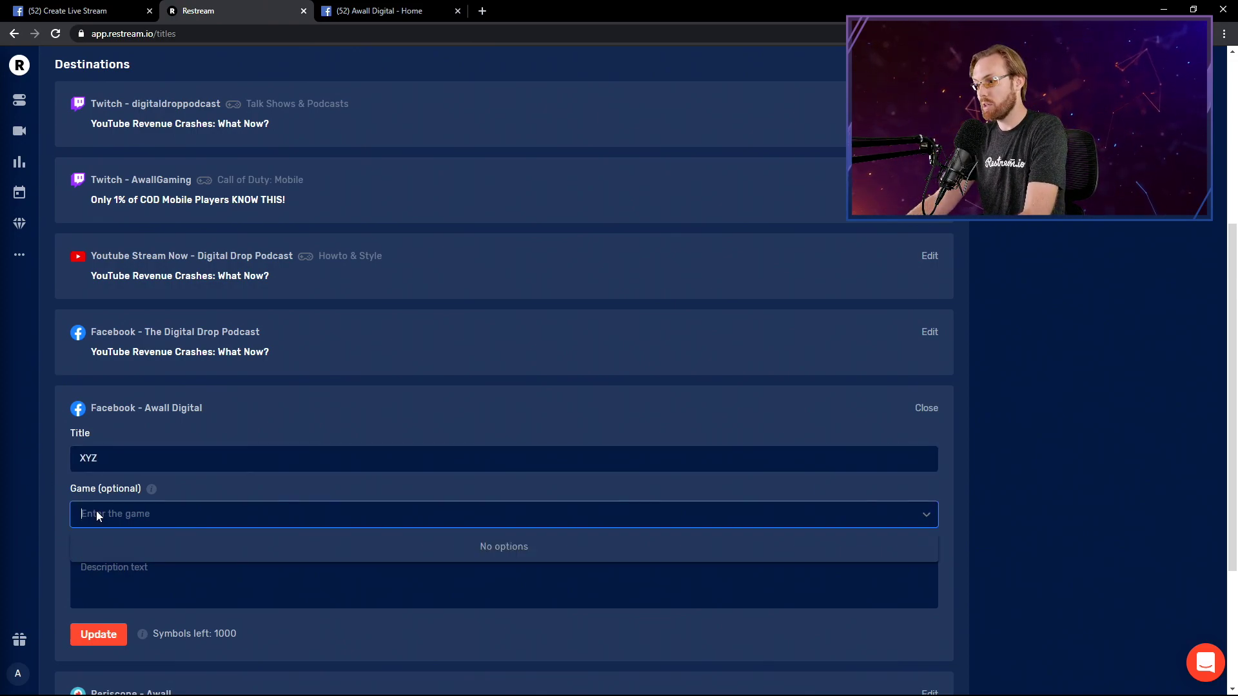
type("CALL")
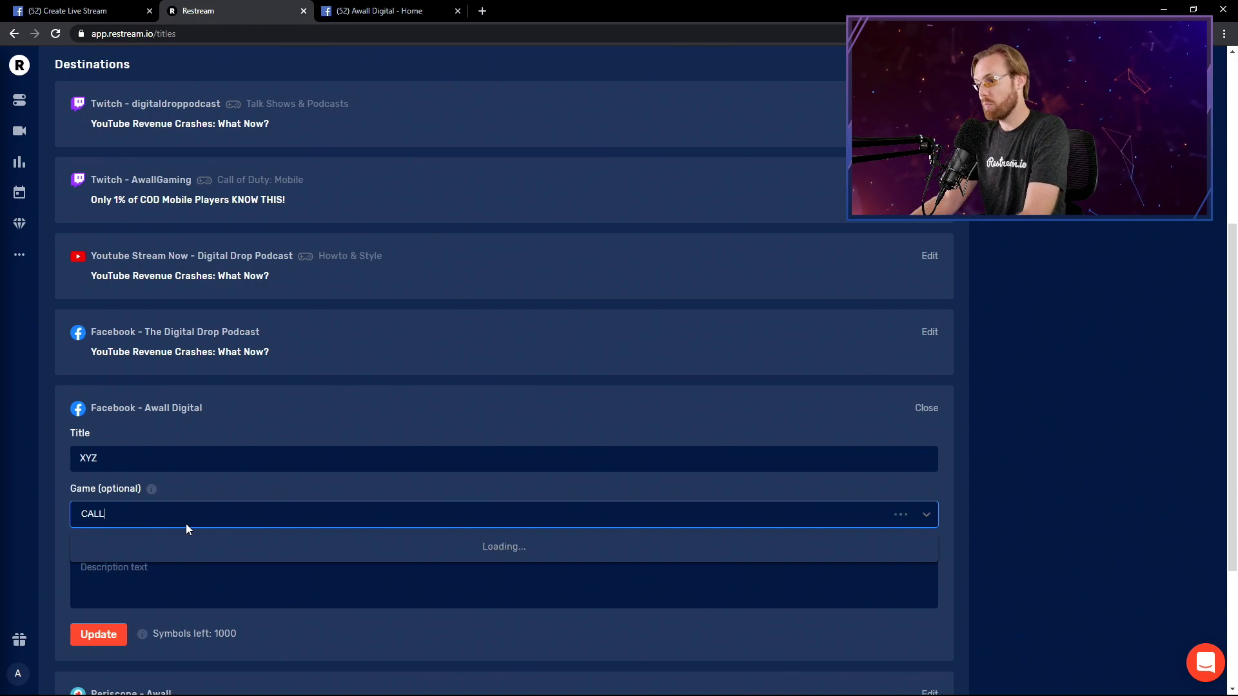
left_click(192, 547)
left_click(188, 574)
type("XYZ")
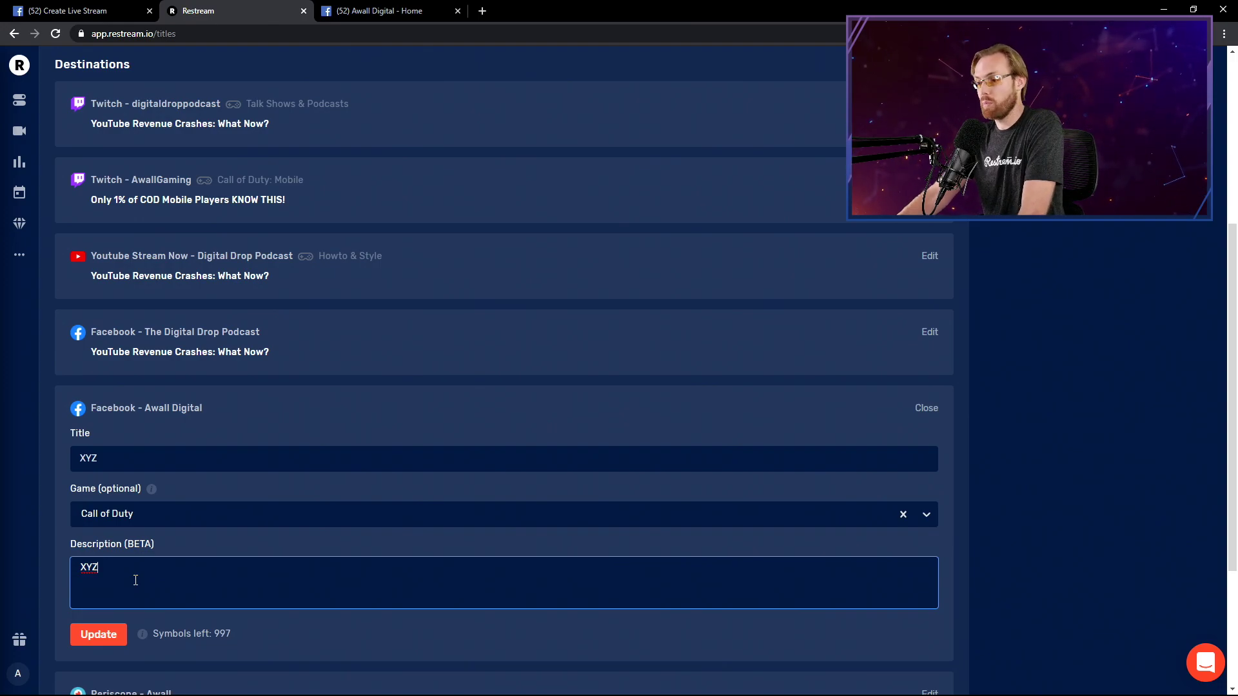
left_click(95, 637)
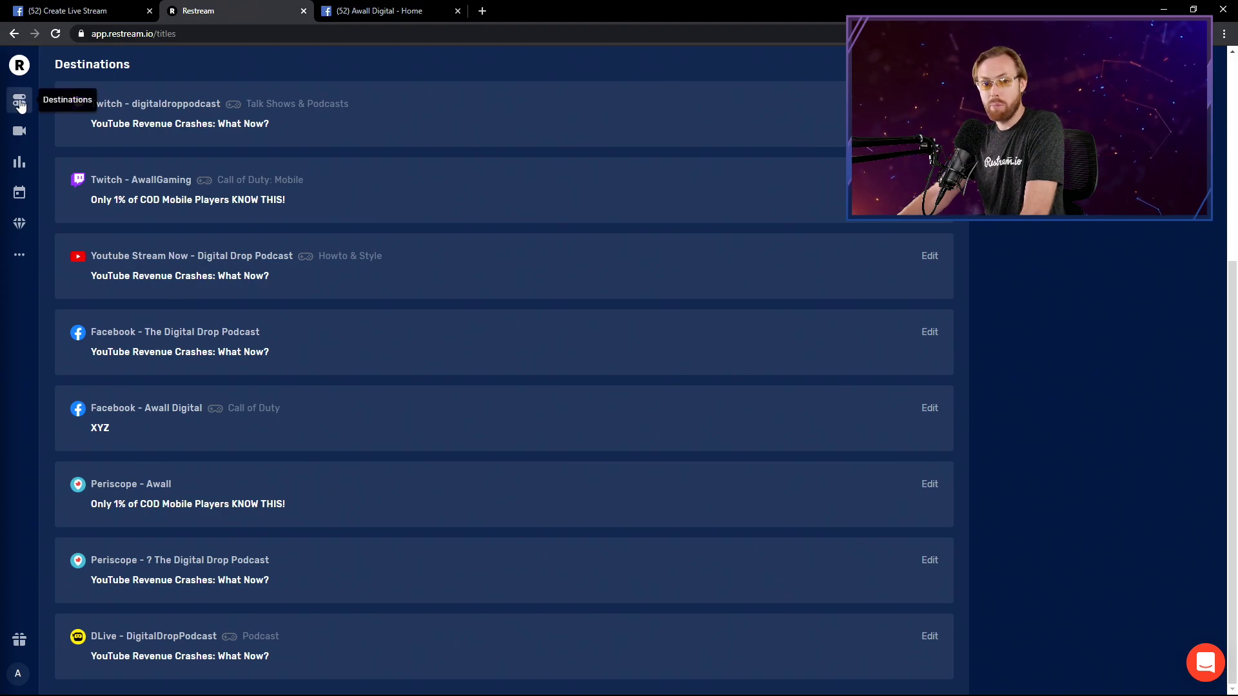
- Leave the titles page for the Destinations dashboard via the left sidebar icon
left_click(22, 104)
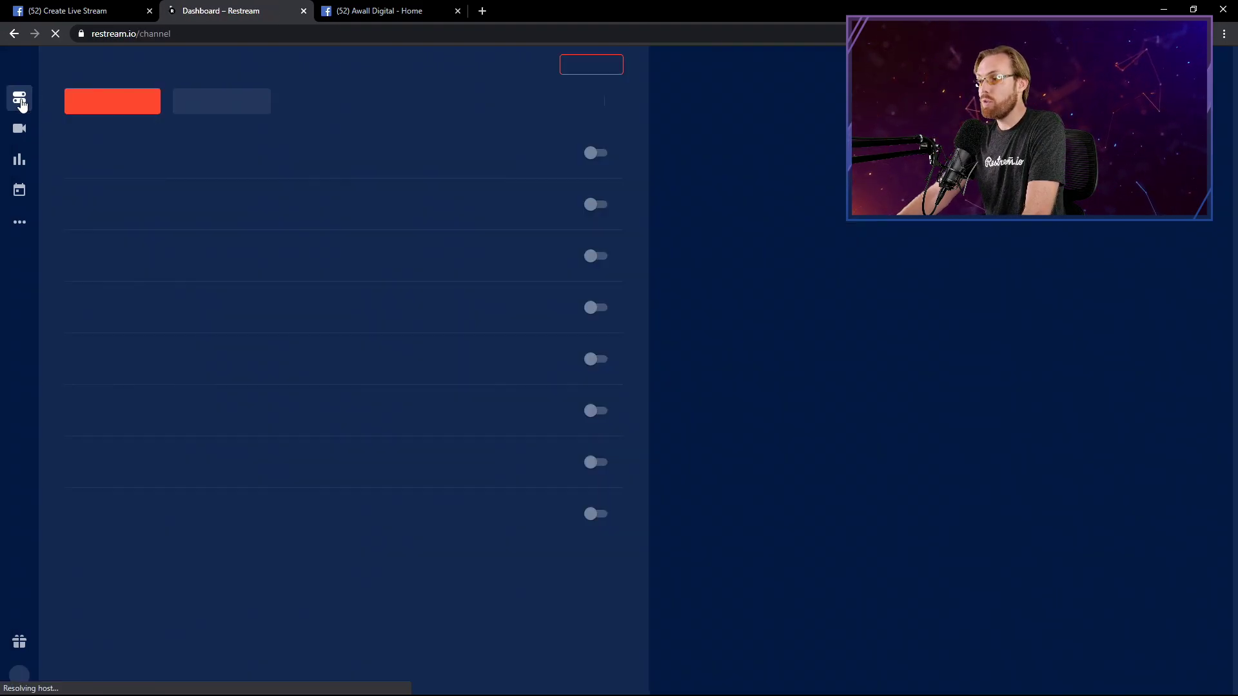